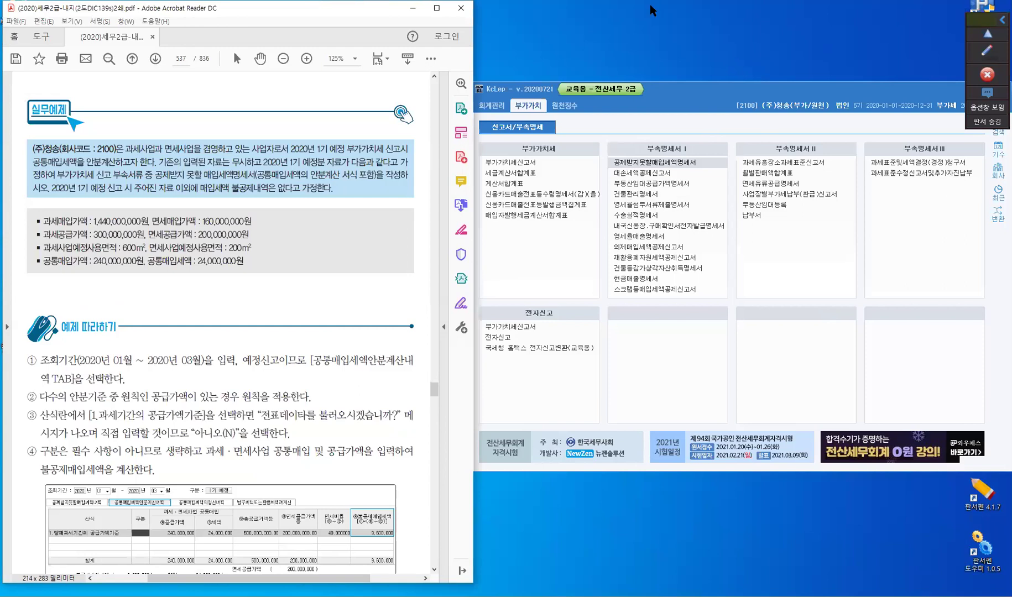
Highlight the problem's key phrases: 예정, 공통매입세액을 안분계산하고자, 기존의 입력된 자료는 무시하고, and 공제받지 못할 매입세액명세서(공통매입세액의 안분계산 서식 포함)
{"action": "left_click_drag", "start_coordinate": [32, 164], "coordinate": [137, 164]}
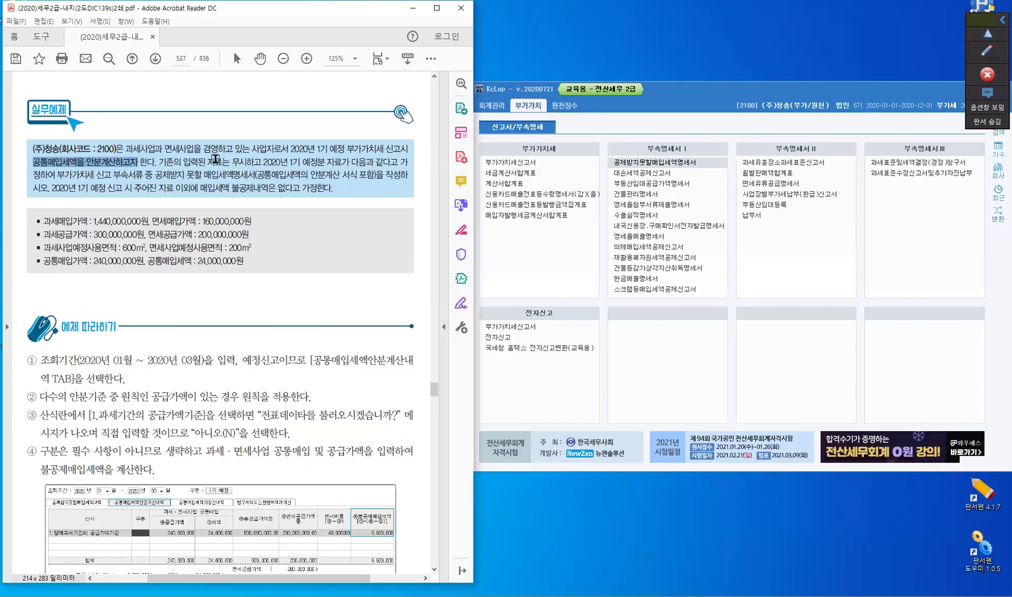
{"action": "double_click", "coordinate": [337, 148]}
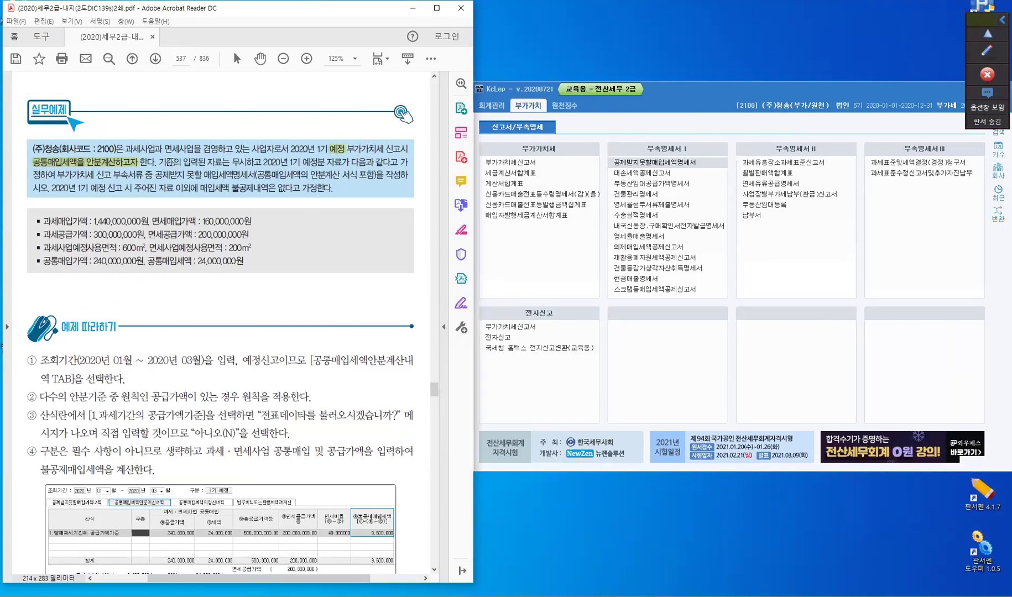
{"action": "left_click_drag", "start_coordinate": [159, 162], "coordinate": [261, 163]}
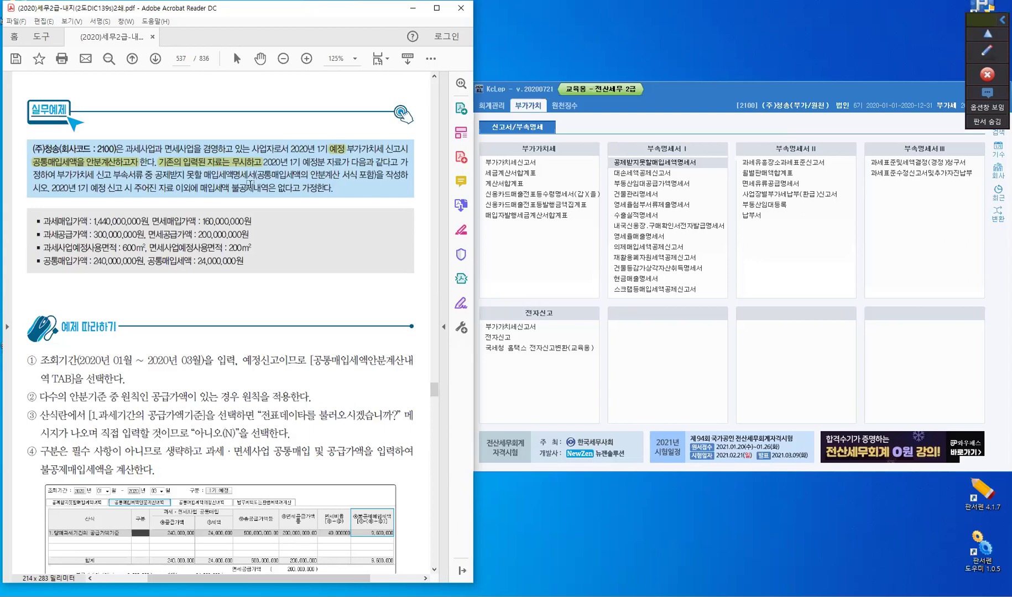
{"action": "mouse_move", "coordinate": [156, 178]}
{"action": "left_mouse_down"}
{"action": "mouse_move", "coordinate": [384, 178]}
{"action": "mouse_move", "coordinate": [348, 204]}
{"action": "left_mouse_up"}
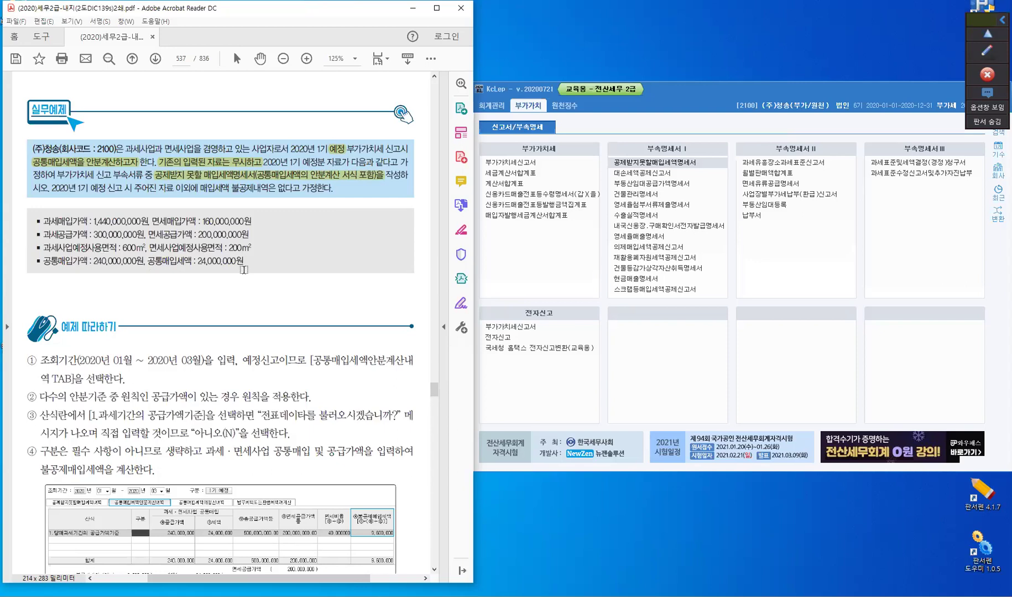
Highlight the data lines for common purchases (공통매입가액, 공통매입세액) and for taxable and exempt supply values (과세공급가액, 면세공급가액)
{"action": "left_click", "coordinate": [59, 263]}
{"action": "left_click", "coordinate": [232, 265]}
{"action": "mouse_move", "coordinate": [42, 260]}
{"action": "left_mouse_down"}
{"action": "mouse_move", "coordinate": [240, 272]}
{"action": "mouse_move", "coordinate": [225, 270]}
{"action": "left_mouse_up"}
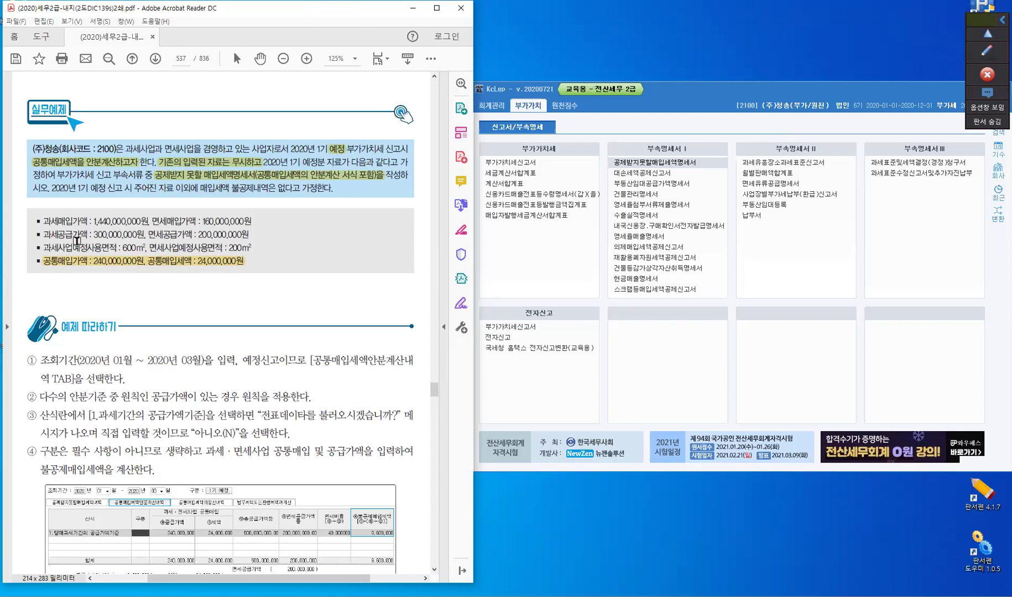
{"action": "triple_click", "coordinate": [212, 236]}
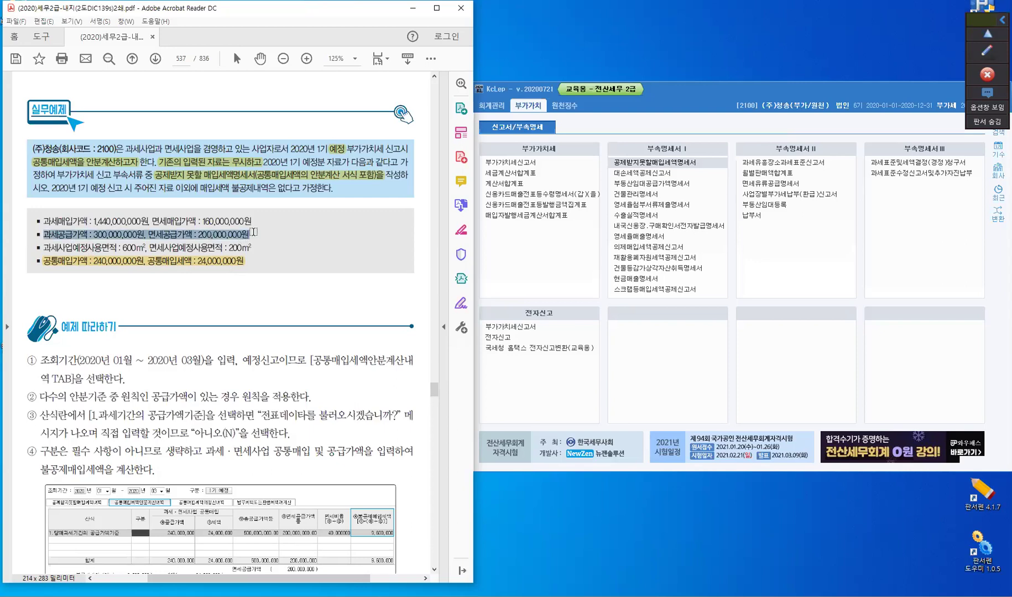
{"action": "key", "text": "u"}
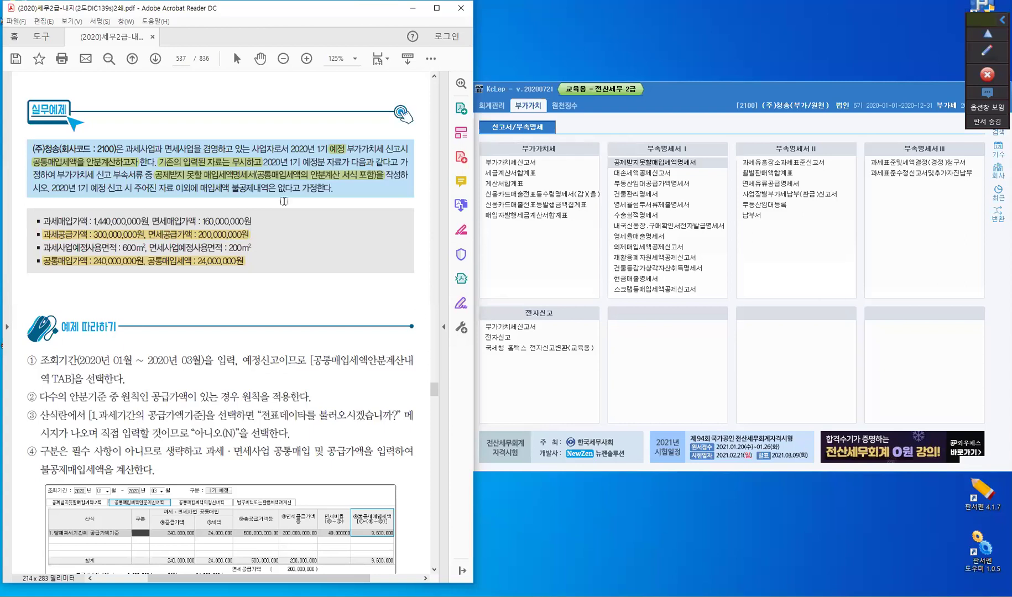
Switch to KcLep and start a 매입매출전표입력 entry dated March 31, 2020 with type 54 (불공)
{"action": "left_click", "coordinate": [490, 106]}
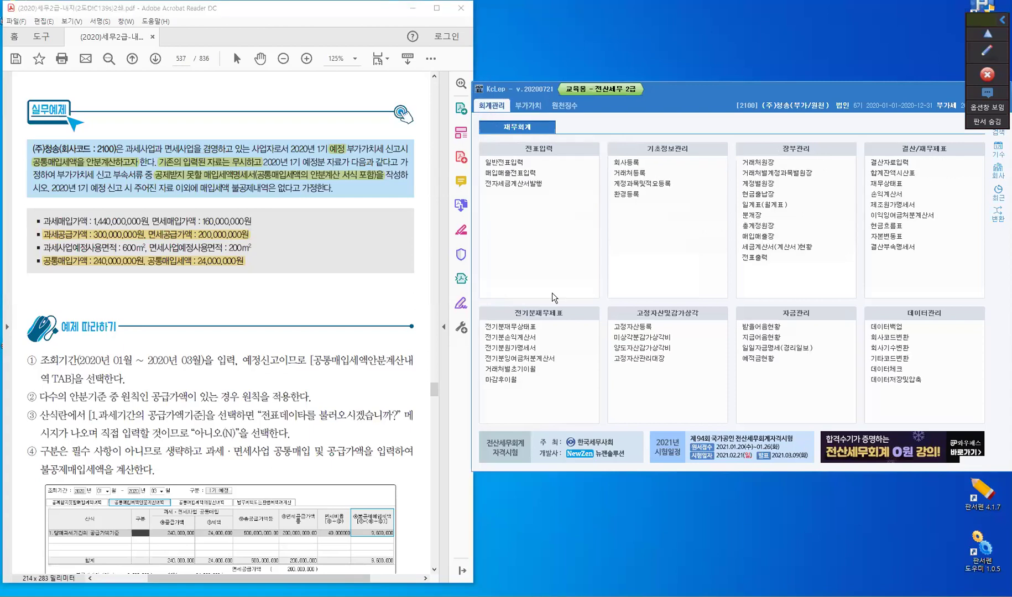
{"action": "left_click", "coordinate": [523, 178]}
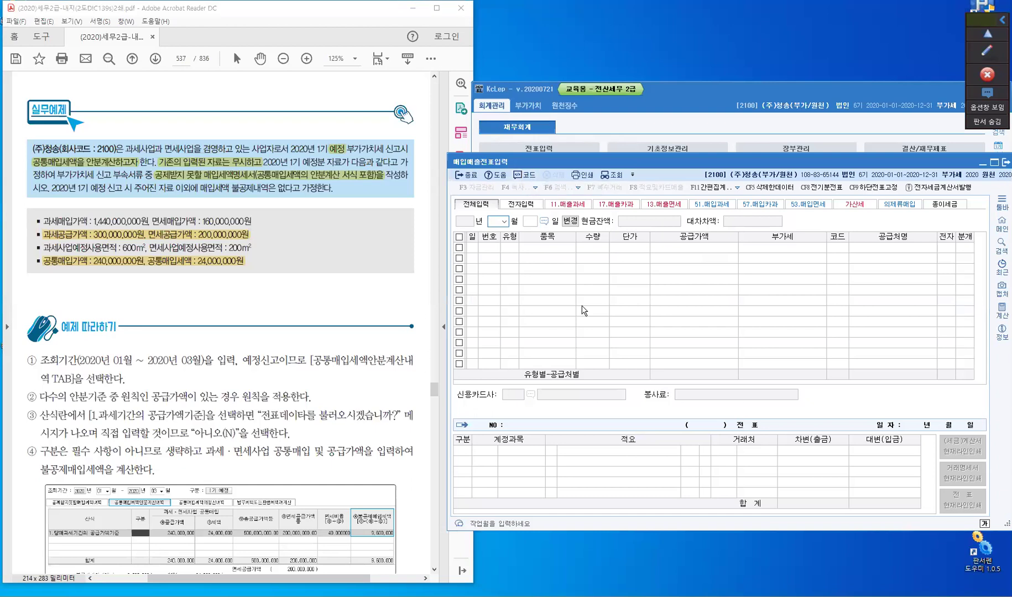
{"action": "type", "text": "0331"}
{"action": "key", "text": "Return"}
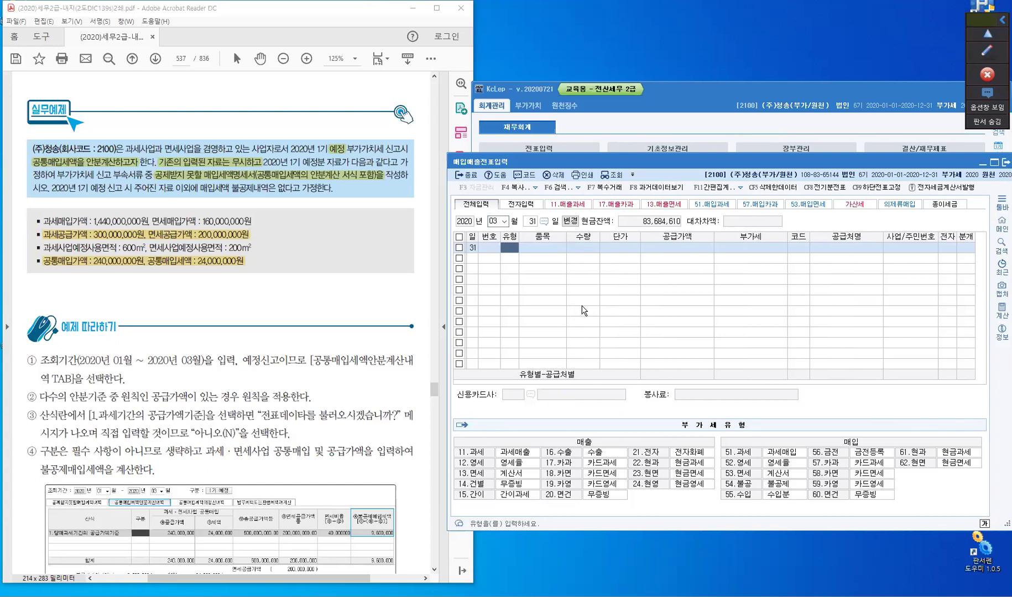
{"action": "type", "text": "54"}
{"action": "key", "text": "Return"}
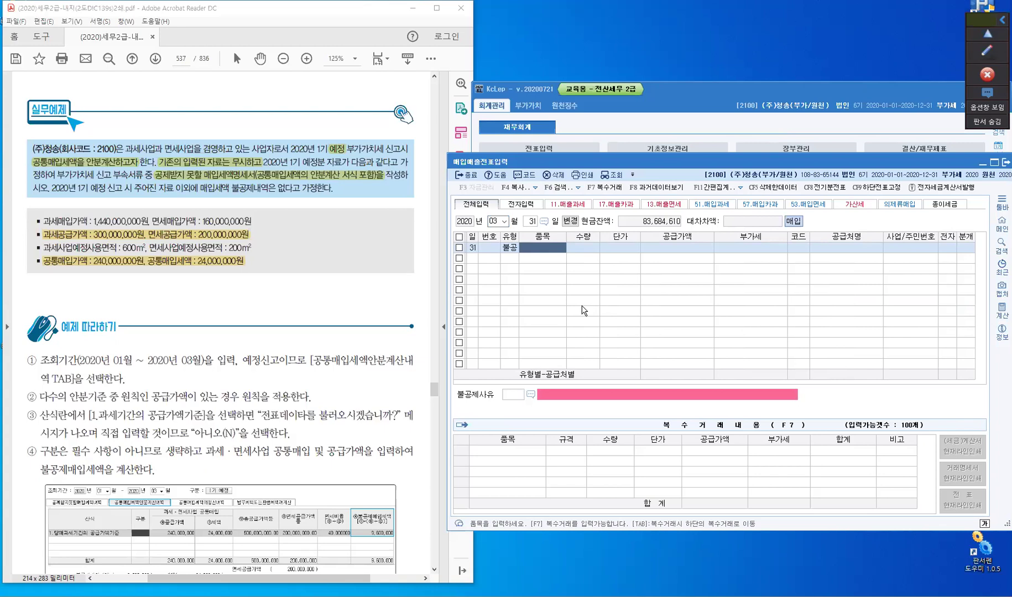
Enter 원재료 as the item with a supply value of 240,000,000 and accept the calculated VAT
{"action": "type", "text": "원재료"}
{"action": "key", "text": "Return"}
{"action": "key", "text": "Return"}
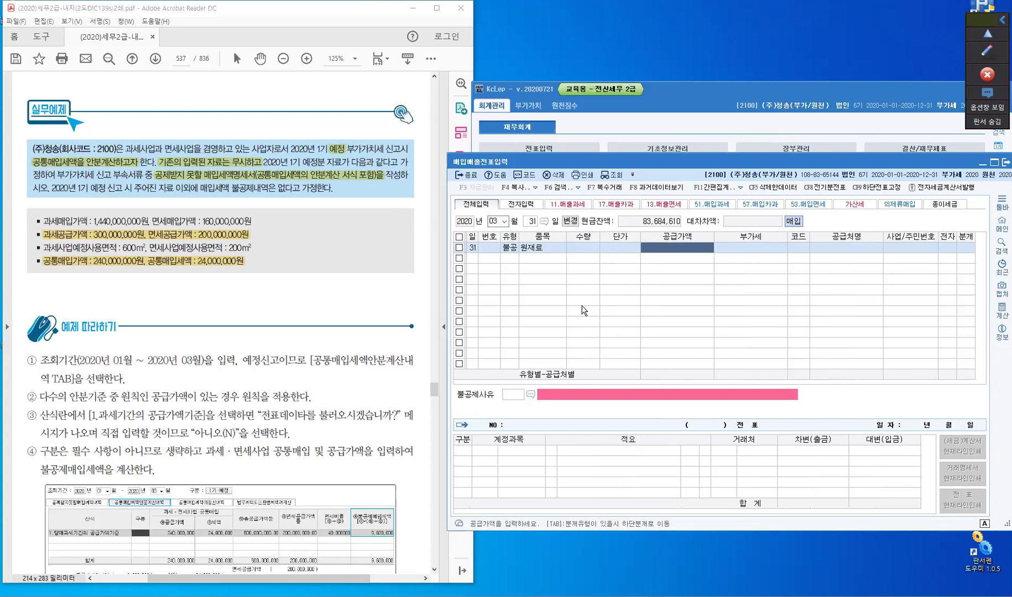
{"action": "type", "text": "240000000"}
{"action": "key", "text": "Return"}
{"action": "key", "text": "Return"}
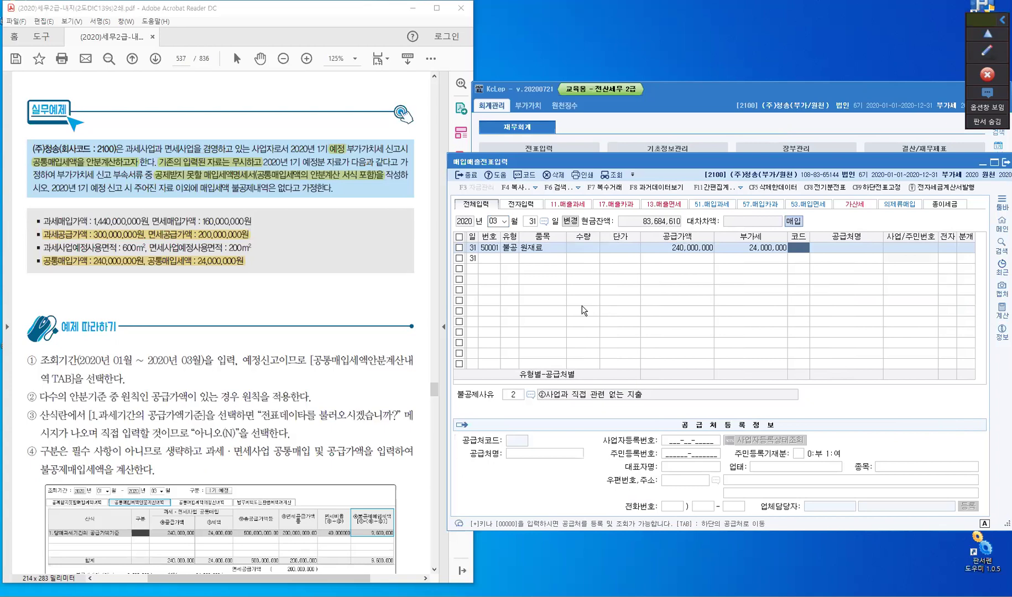
Choose (주)부천 as the supplier and mark the tax invoice as electronic (여)
{"action": "key", "text": "F2"}
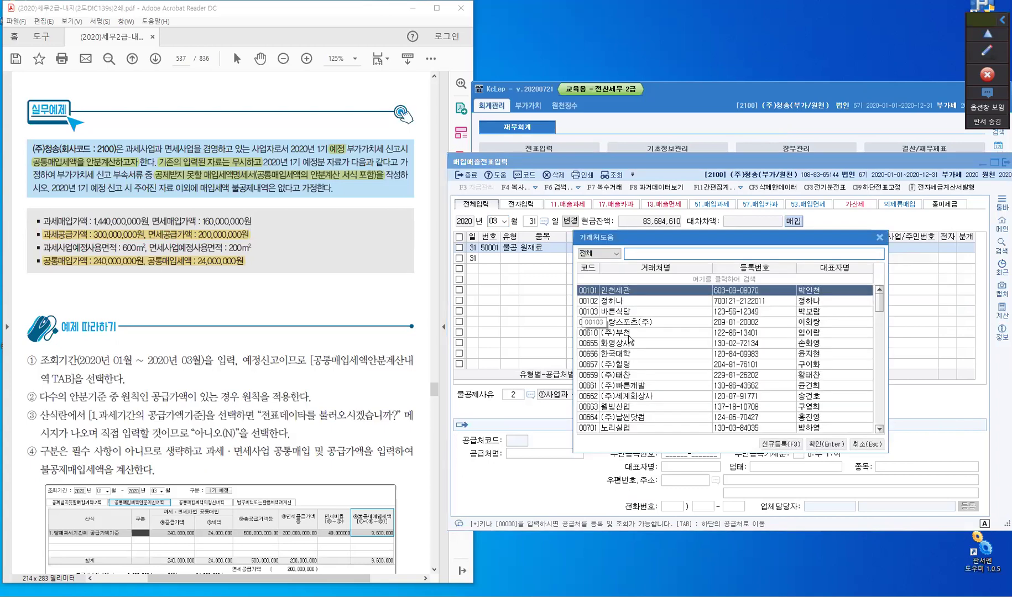
{"action": "left_click", "coordinate": [634, 334]}
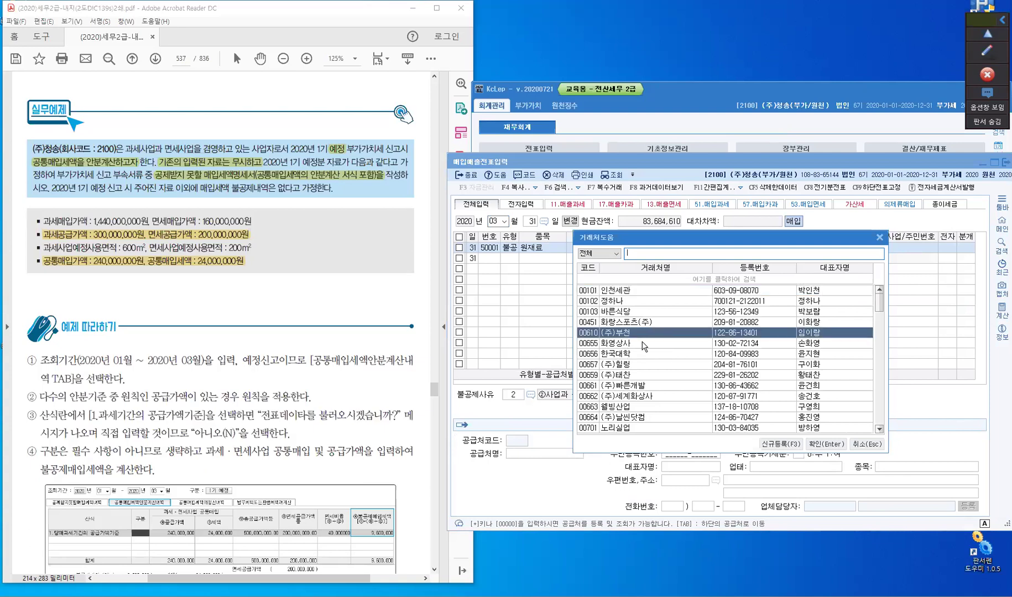
{"action": "left_click", "coordinate": [824, 444]}
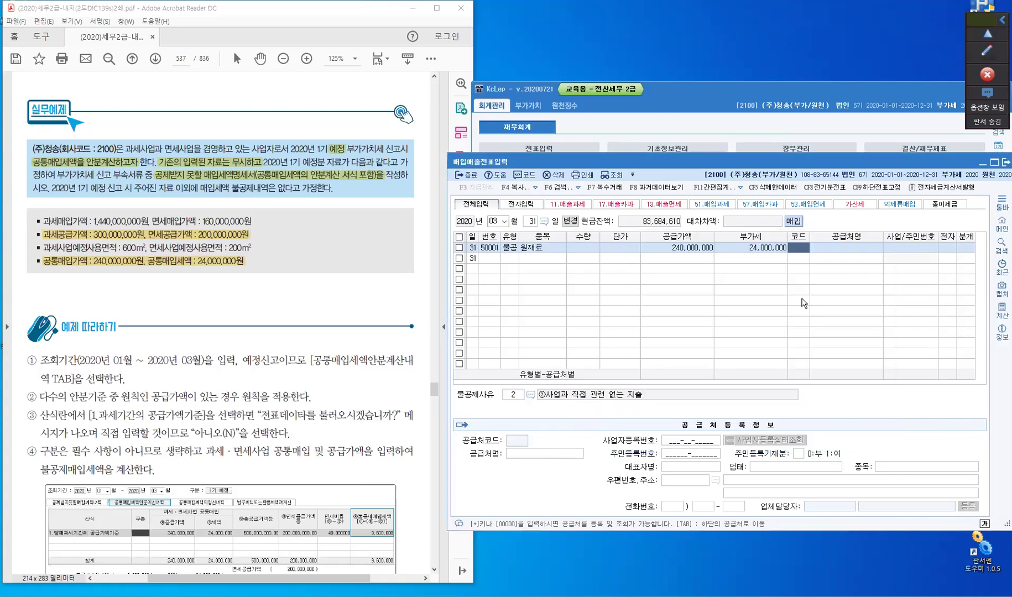
{"action": "key", "text": "Return"}
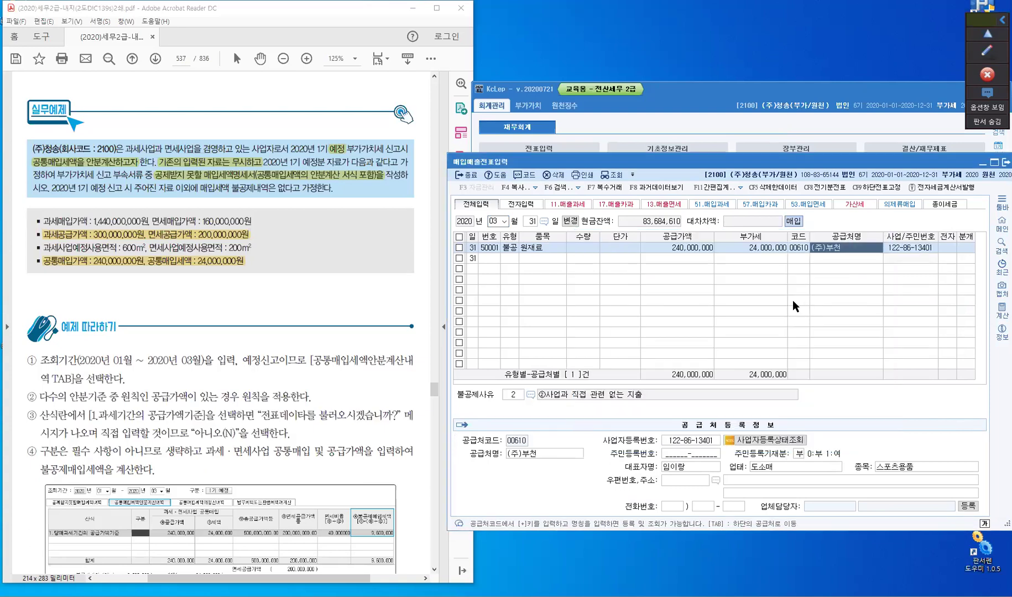
{"action": "key", "text": "Return"}
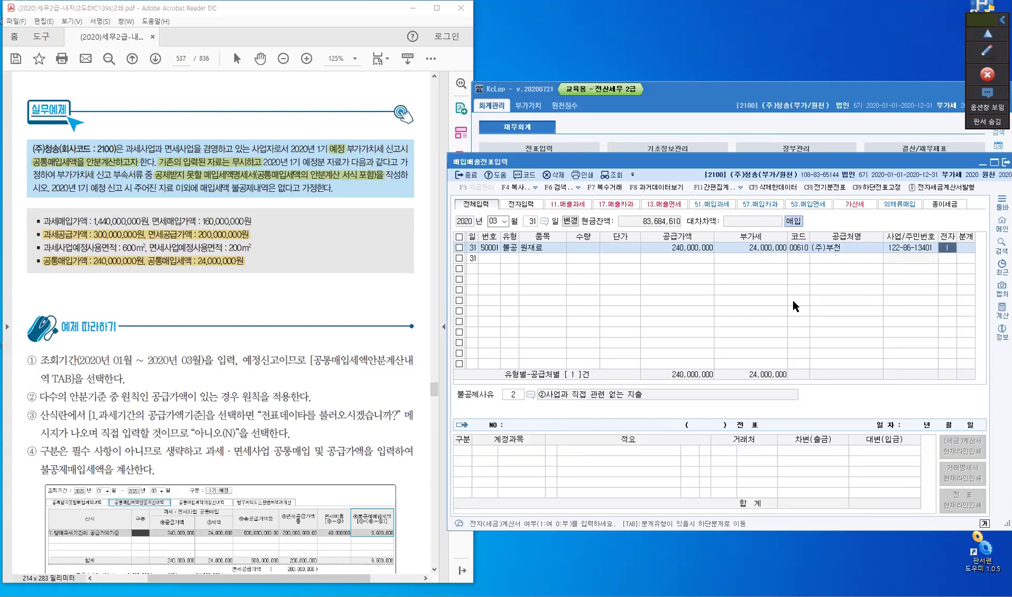
{"action": "type", "text": "1"}
{"action": "key", "text": "Return"}
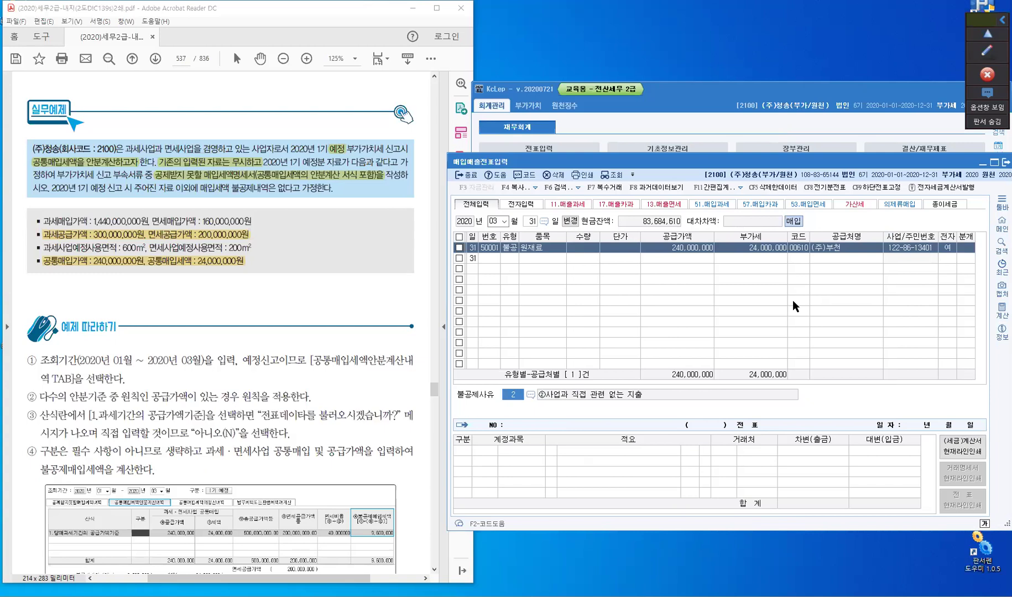
Set the non-deduction reason (불공제사유) to 9, 공통매입세액안분계산분
{"action": "key", "text": "F2"}
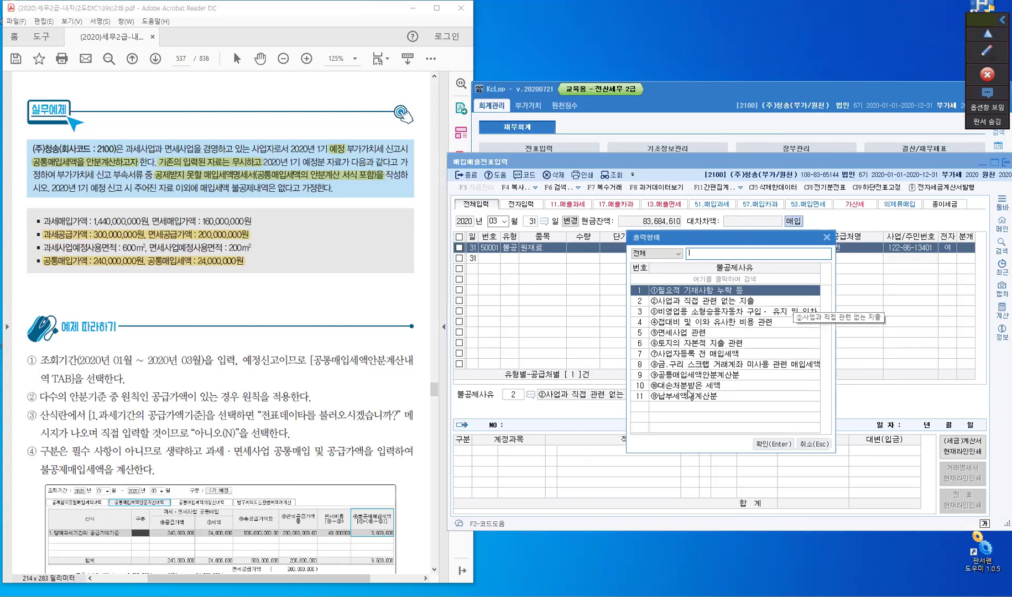
{"action": "left_click", "coordinate": [683, 378]}
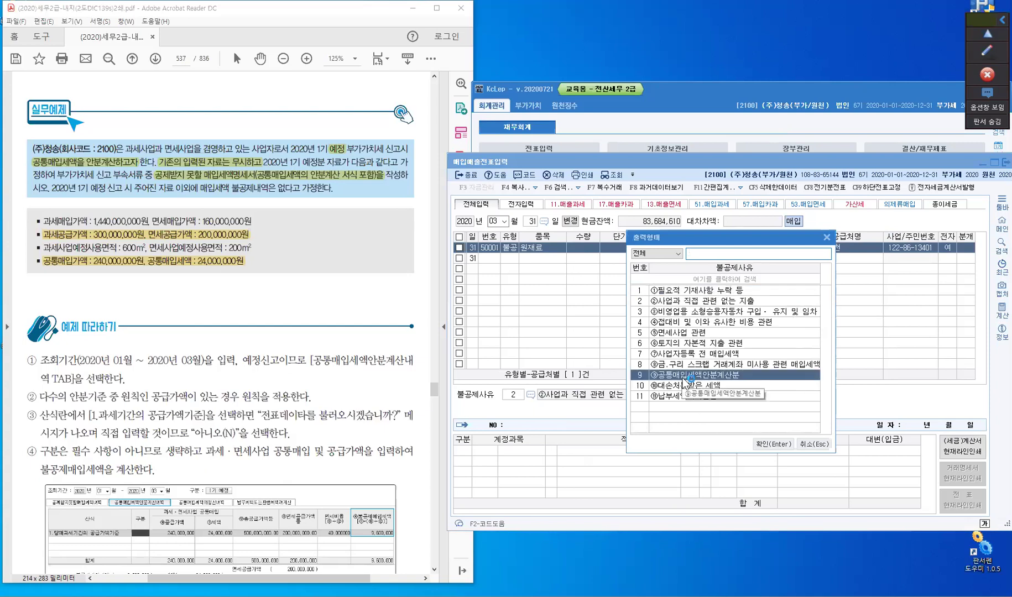
{"action": "left_click", "coordinate": [683, 378]}
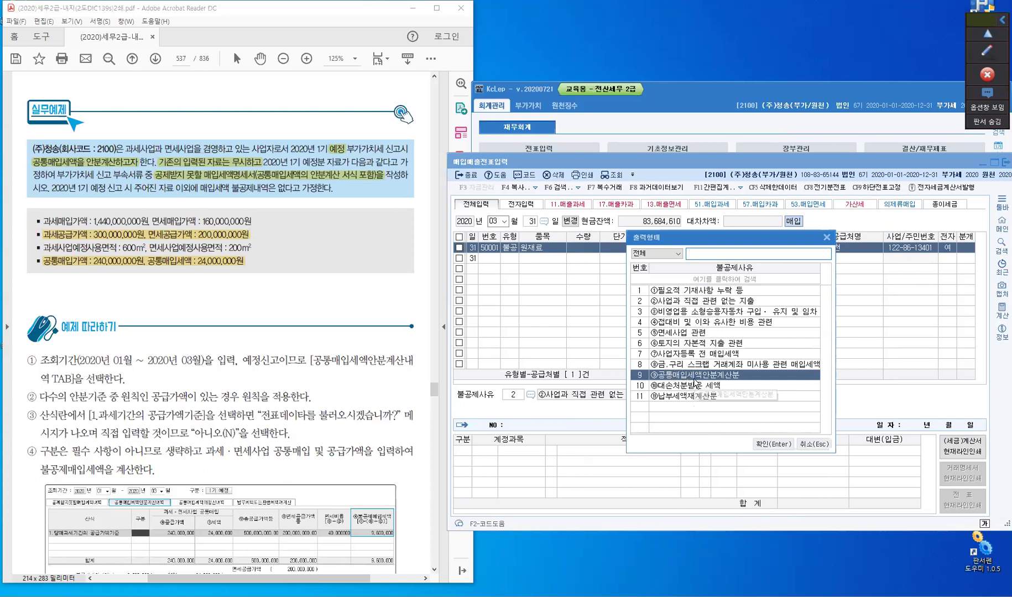
{"action": "left_click", "coordinate": [773, 445]}
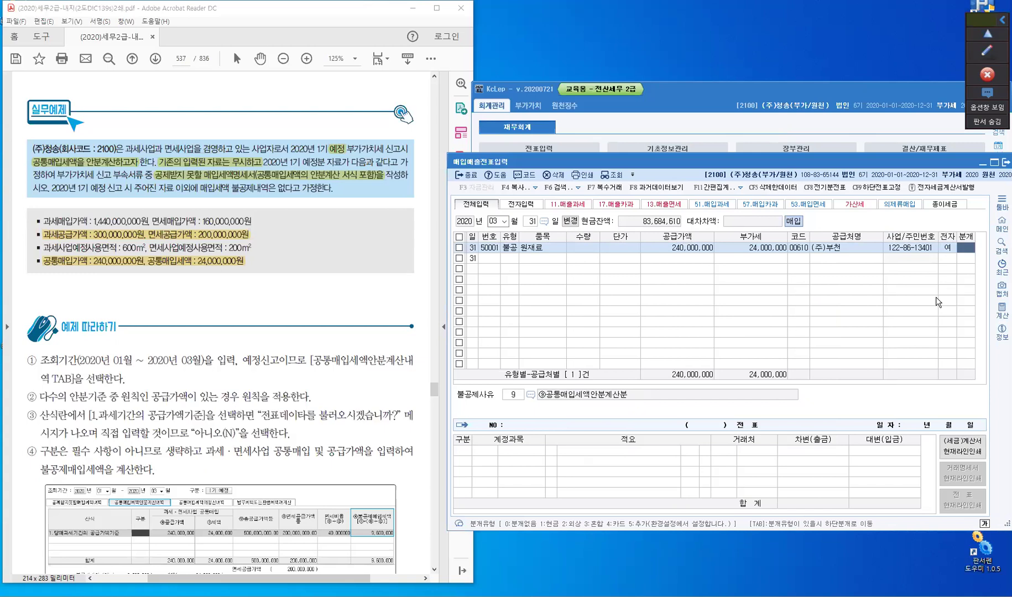
Set the journal type to 2 (외상) and complete the 원재료 purchase entry with its default accounts
{"action": "type", "text": "2"}
{"action": "key", "text": "Return"}
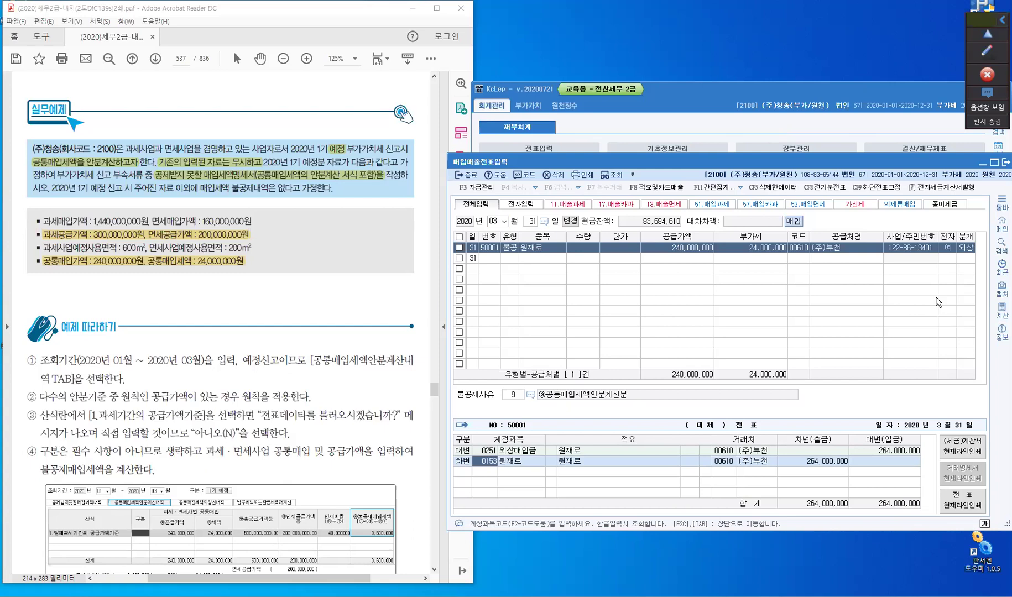
{"action": "key", "text": "Return"}
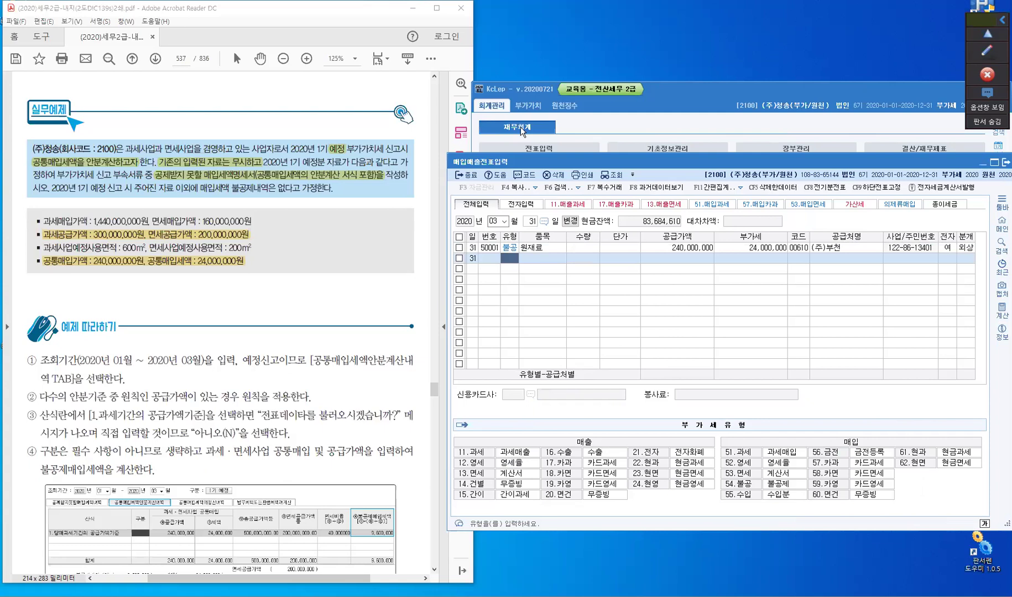
Open the 부가가치세신고서 for January 1 to March 31, 2020 without loading the previously saved data
{"action": "left_click", "coordinate": [530, 106]}
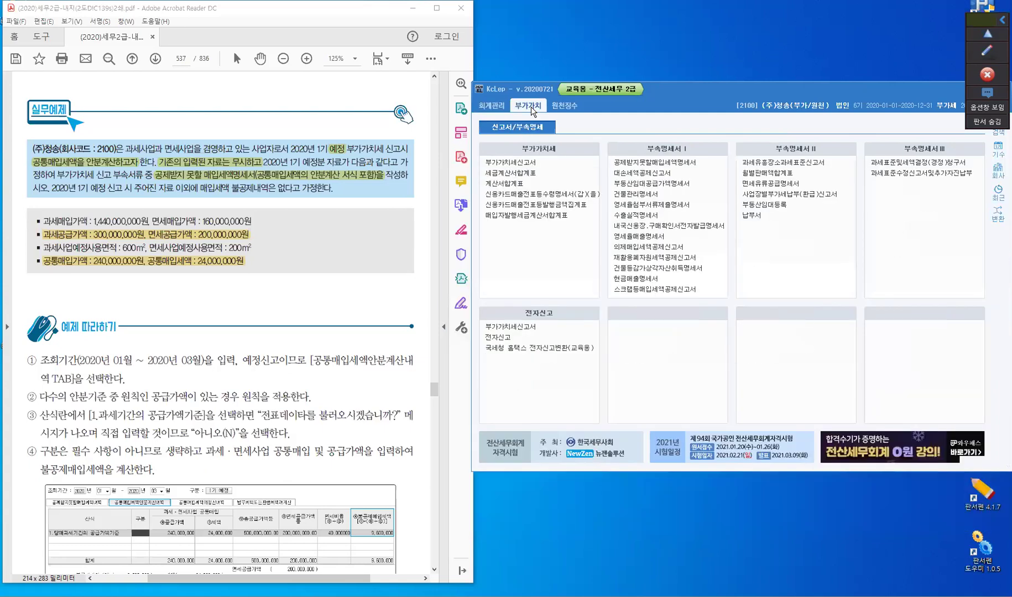
{"action": "left_click", "coordinate": [525, 166]}
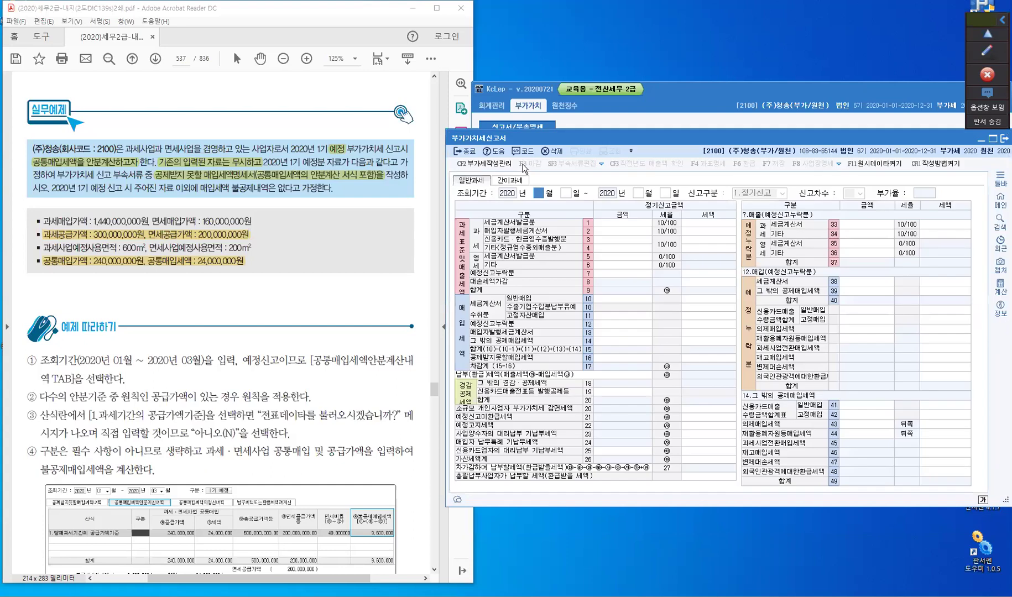
{"action": "type", "text": "1"}
{"action": "key", "text": "Return"}
{"action": "type", "text": "3"}
{"action": "key", "text": "Return"}
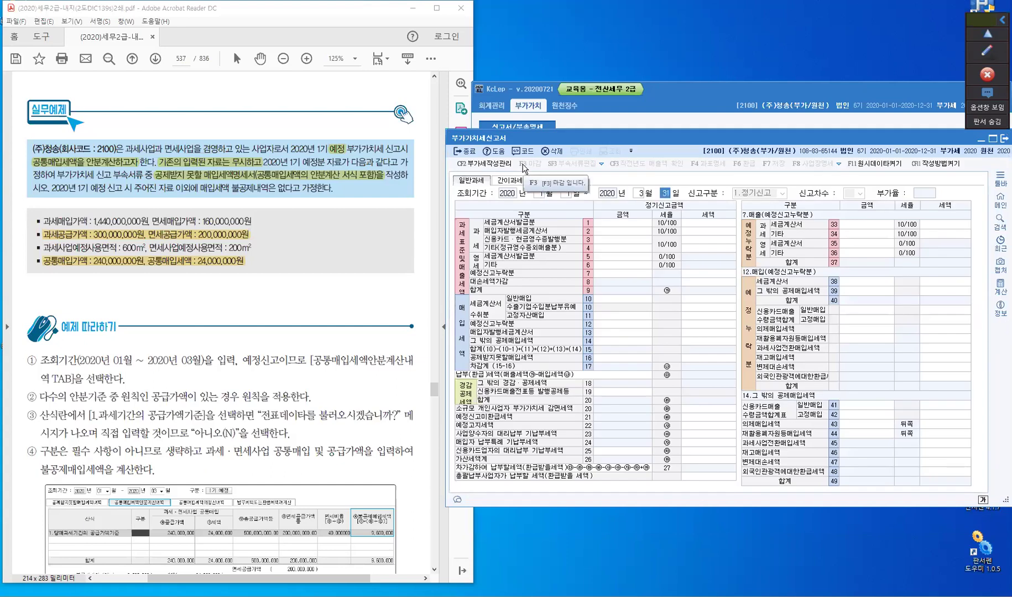
{"action": "key", "text": "Return"}
{"action": "key", "text": "Return"}
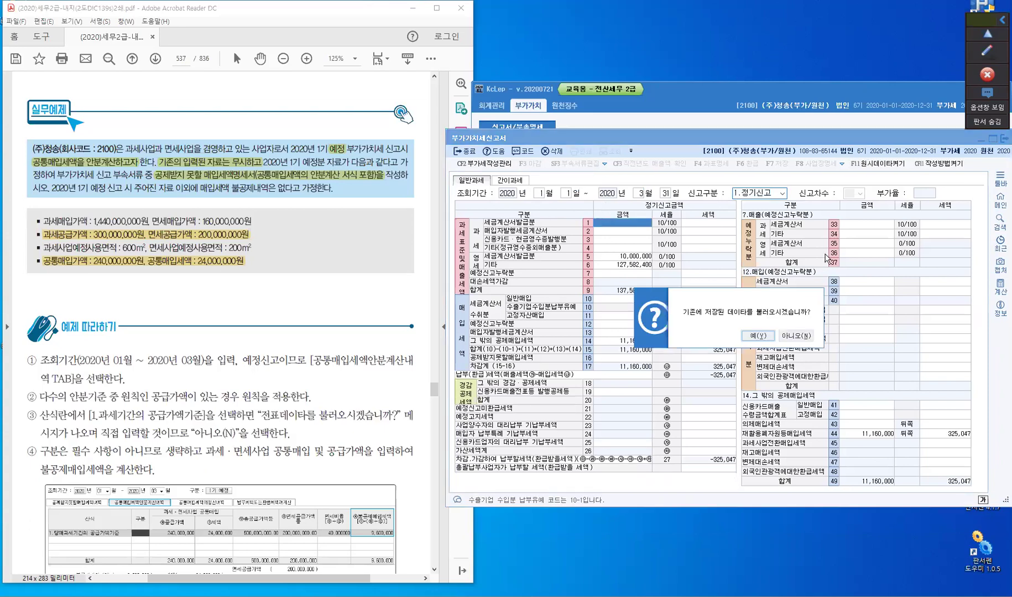
{"action": "left_click", "coordinate": [805, 338]}
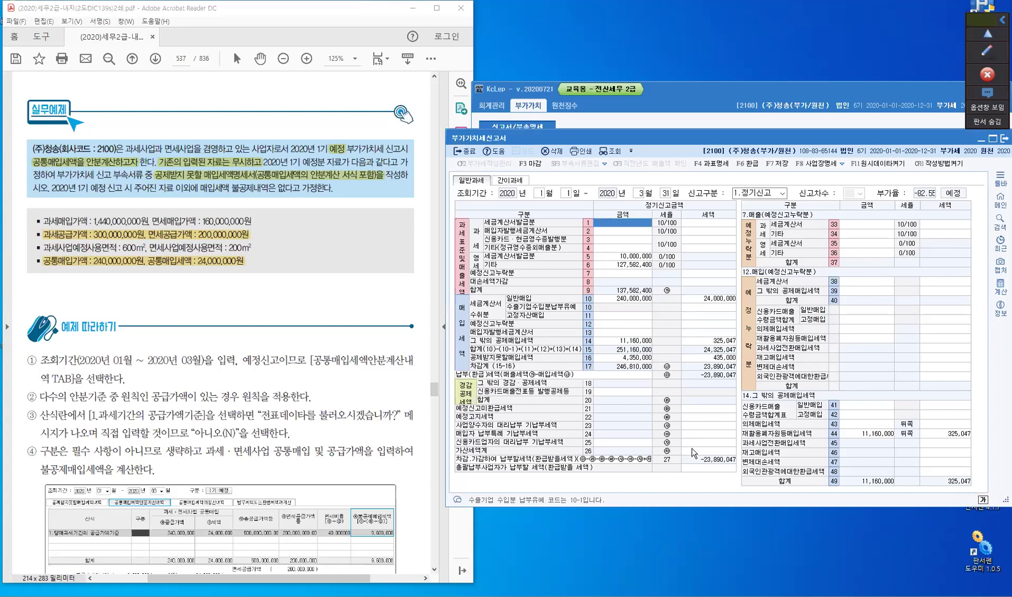
Examine the general purchase and non-deductible input tax lines, including 공통매입세액면세등사업분, and close the VAT return
{"action": "left_click", "coordinate": [523, 363]}
{"action": "left_click", "coordinate": [610, 360]}
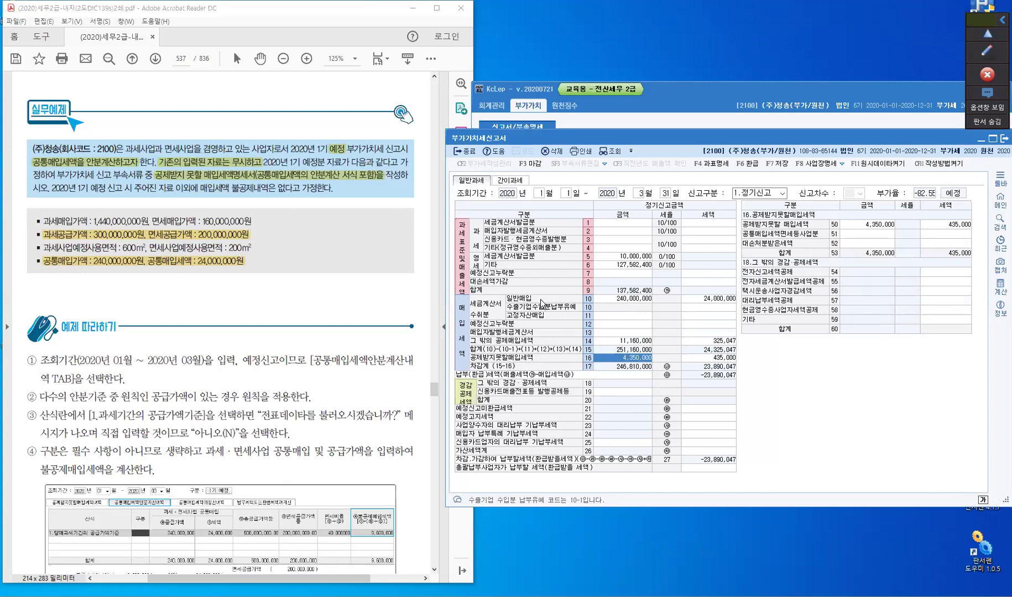
{"action": "left_click", "coordinate": [633, 301]}
{"action": "left_click", "coordinate": [859, 236]}
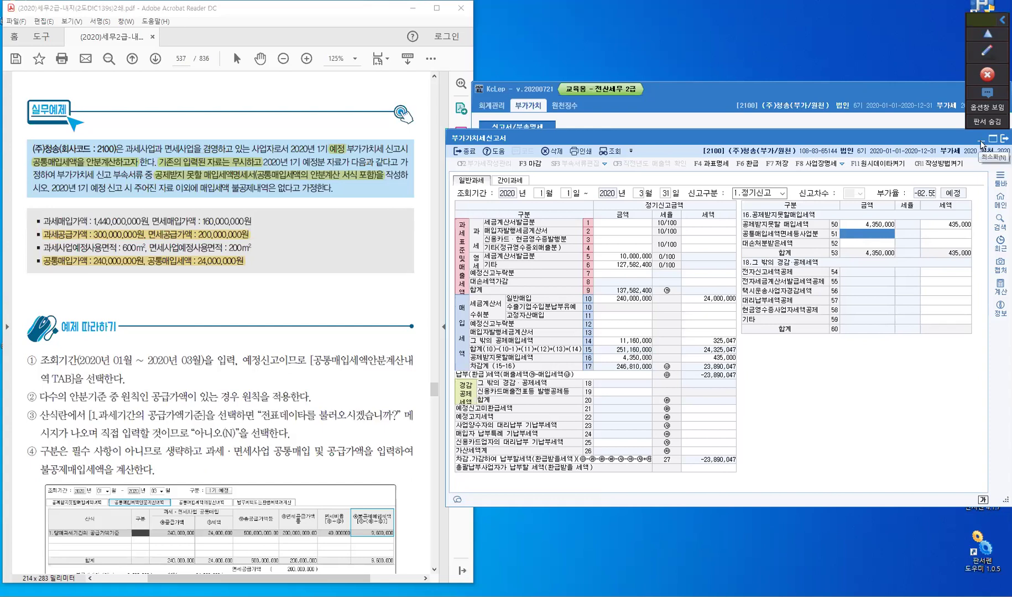
{"action": "key", "text": "Escape"}
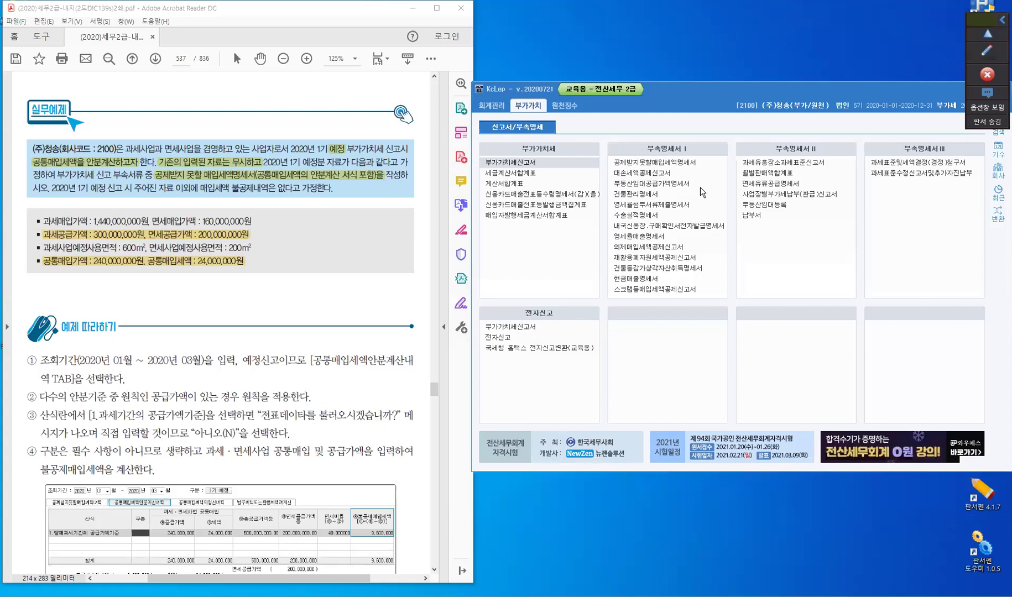
Open the 공제받지못할매입세액명세서 for January to March 2020 and load its saved data
{"action": "left_click", "coordinate": [670, 164]}
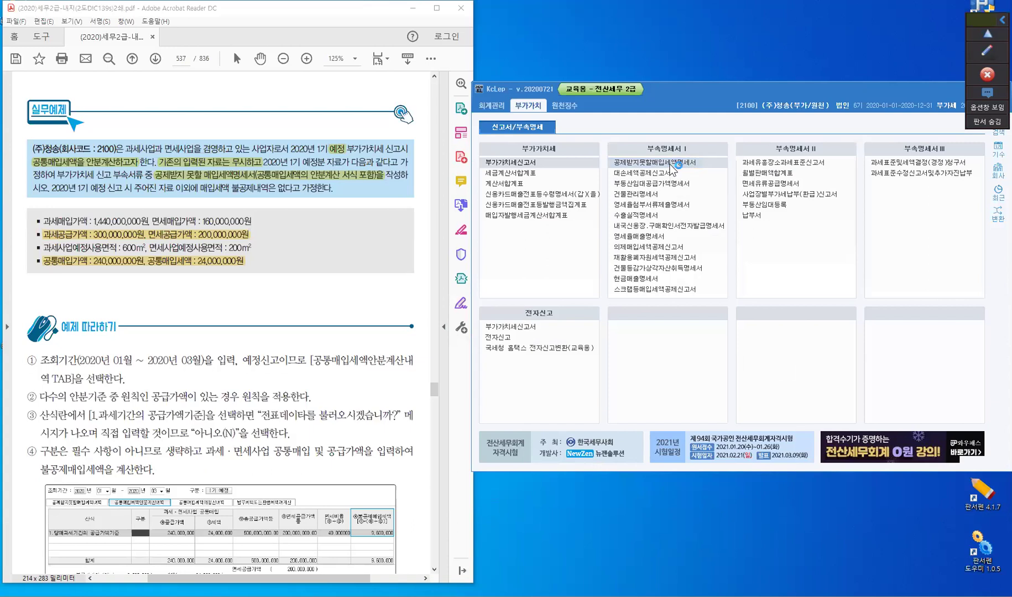
{"action": "left_click", "coordinate": [671, 165]}
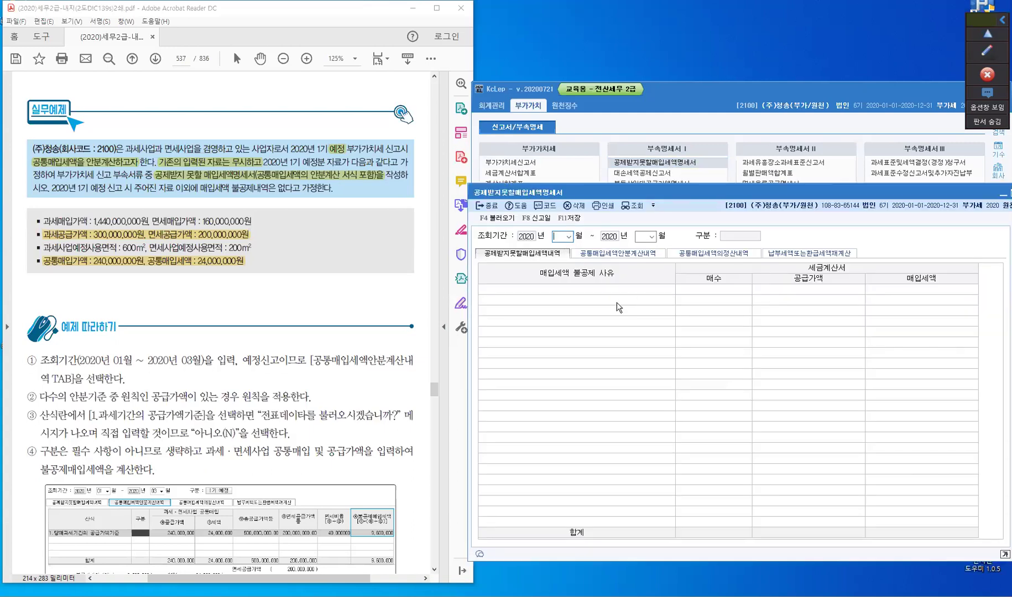
{"action": "type", "text": "1"}
{"action": "key", "text": "Return"}
{"action": "type", "text": "3"}
{"action": "key", "text": "Return"}
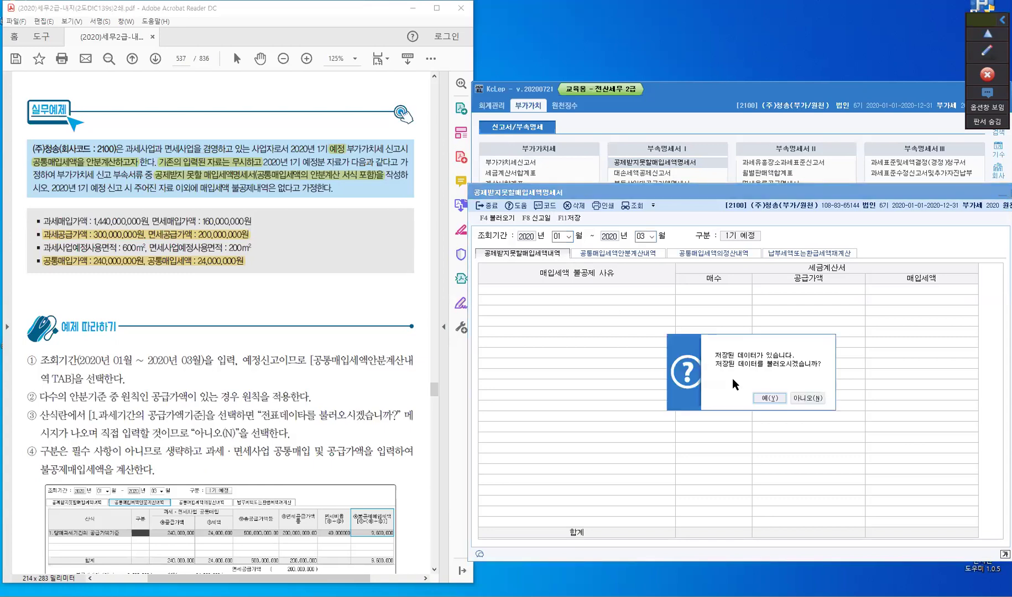
{"action": "left_click", "coordinate": [772, 403]}
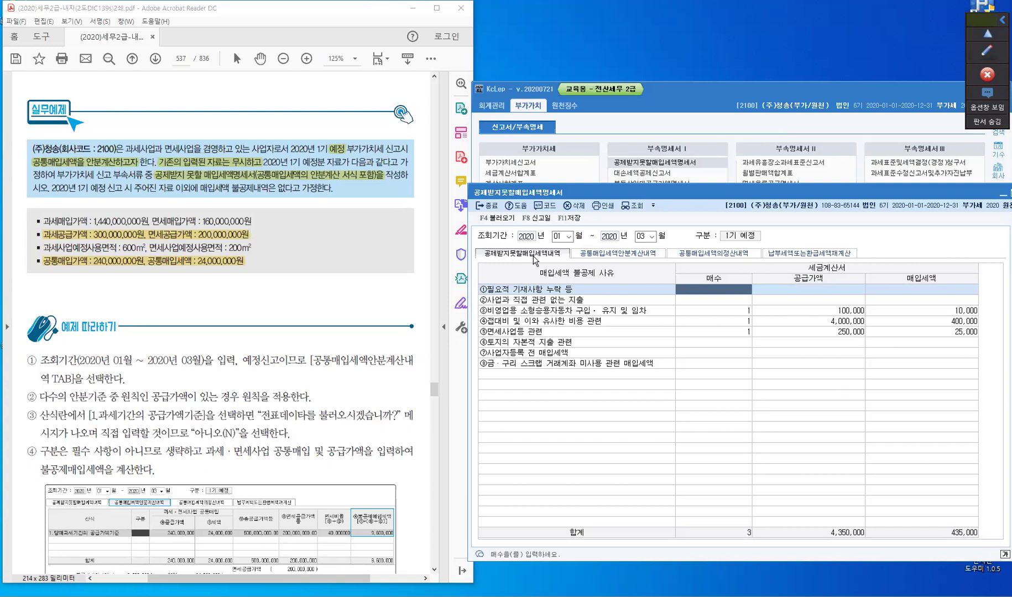
In 공통매입세액안분계산내역, select formula 1, 당해과세기간의 공급가액기준, and load the voucher data into the row
{"action": "left_click", "coordinate": [616, 256]}
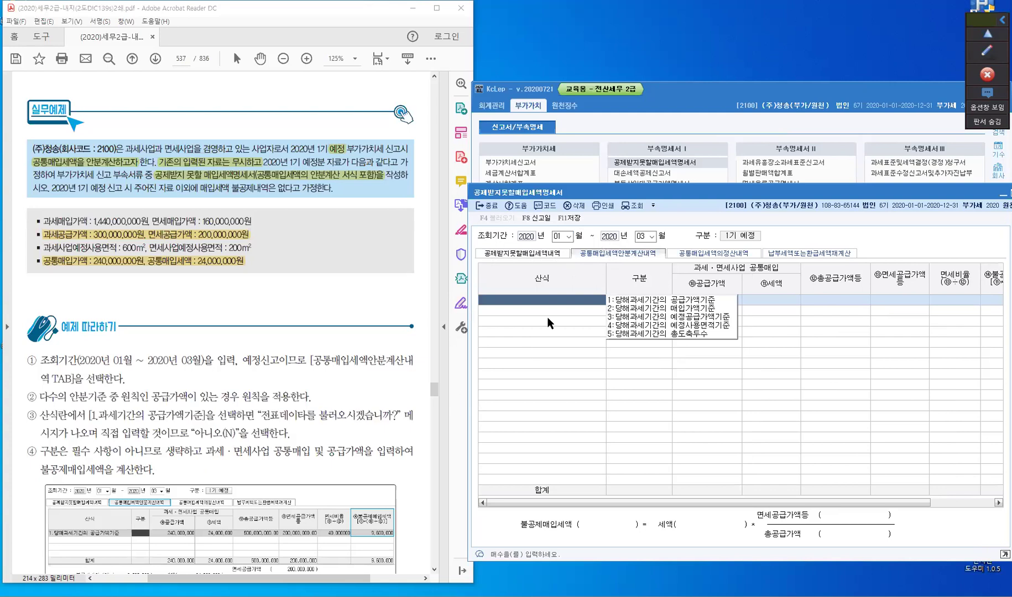
{"action": "left_click_drag", "start_coordinate": [551, 277], "coordinate": [600, 272]}
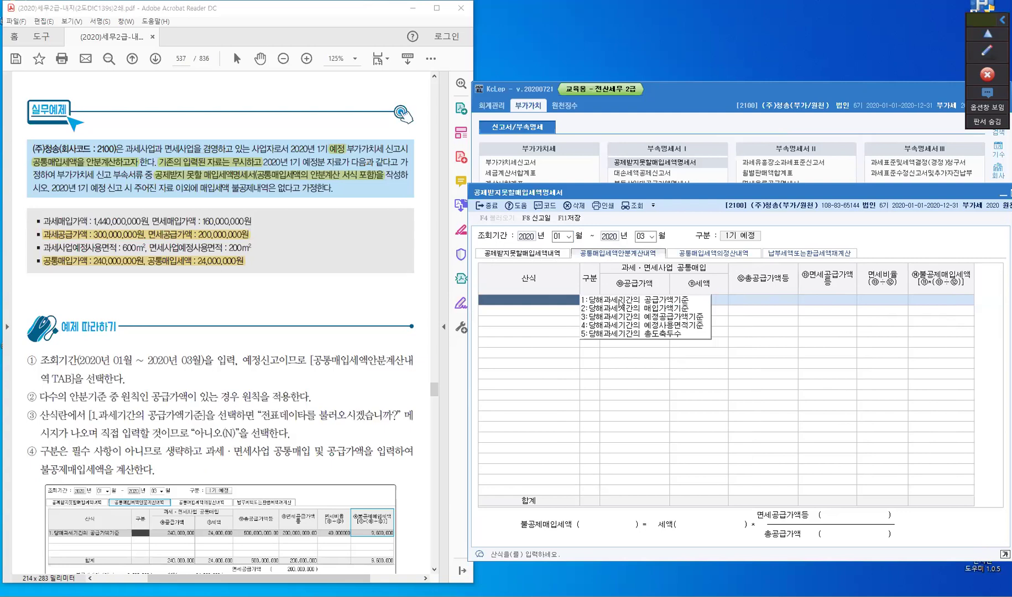
{"action": "key", "text": "Down"}
{"action": "key", "text": "Return"}
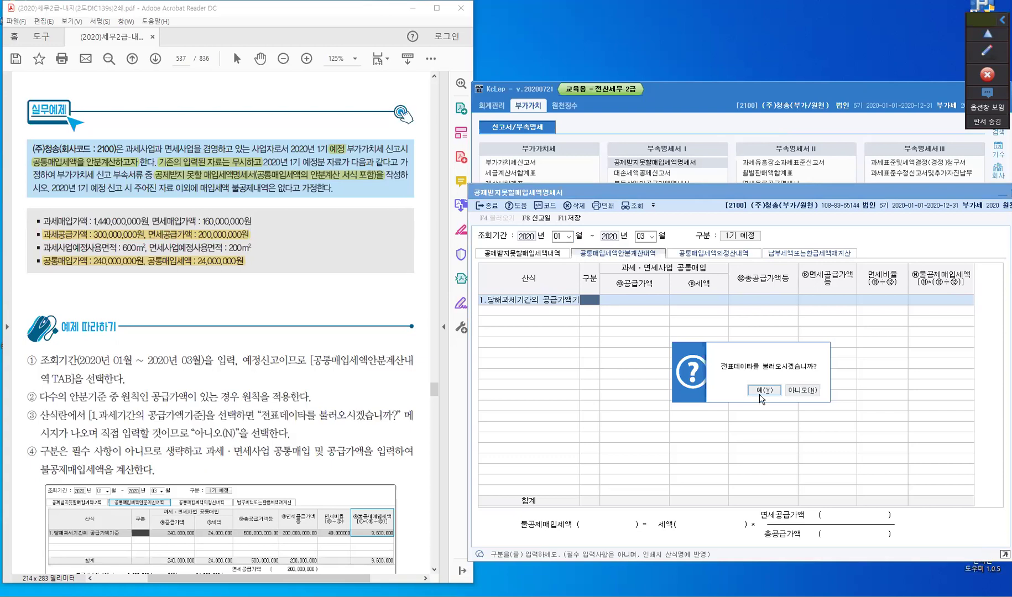
{"action": "left_click", "coordinate": [207, 167]}
{"action": "left_click", "coordinate": [207, 167]}
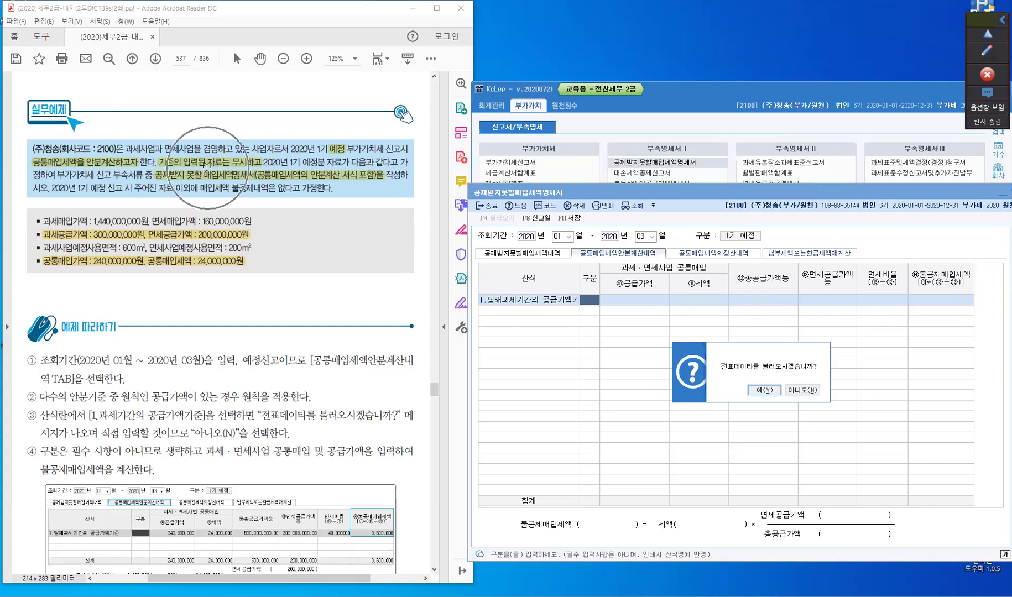
{"action": "left_click", "coordinate": [805, 392]}
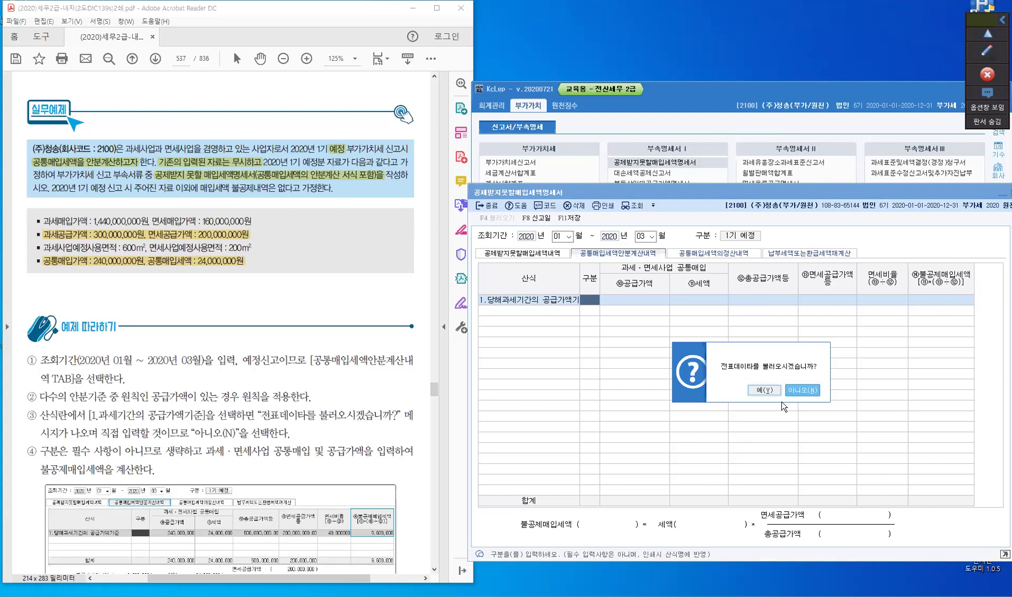
{"action": "left_click", "coordinate": [771, 392]}
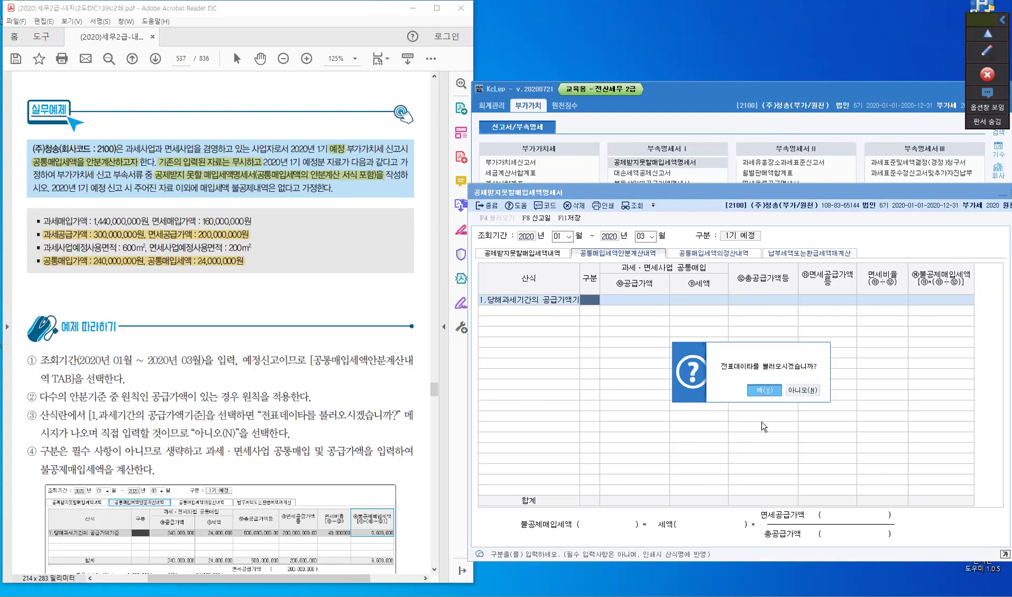
{"action": "key", "text": "Return"}
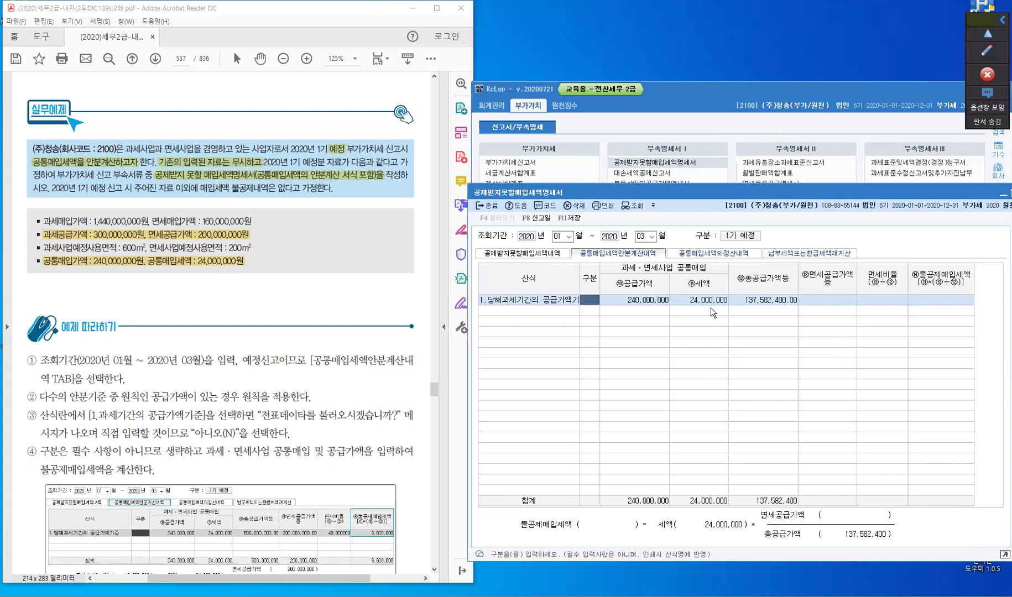
Replace the total supply value (총공급가액등) in the apportionment row with 500,000,000
{"action": "left_click", "coordinate": [742, 303]}
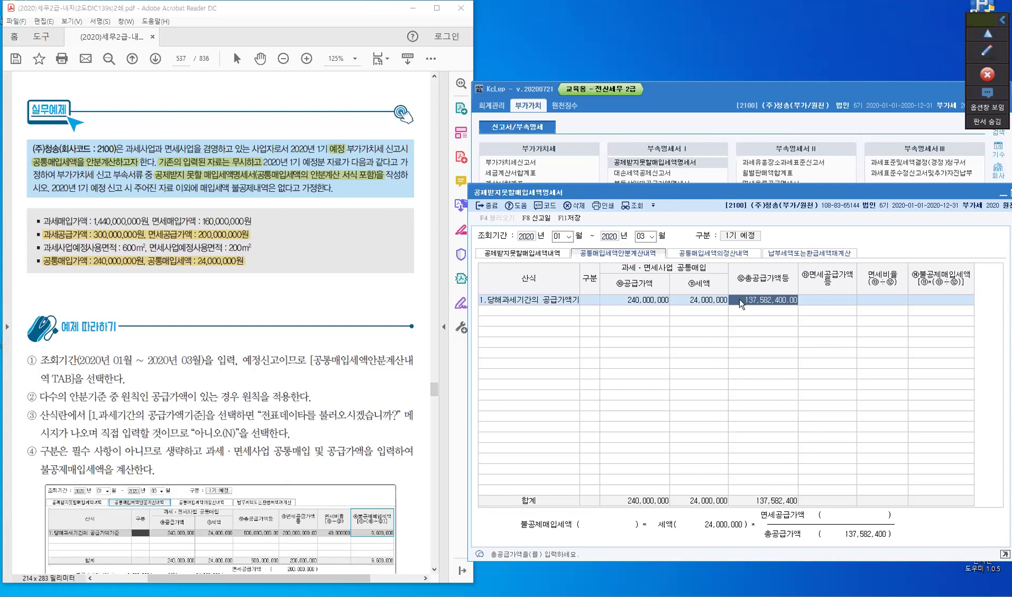
{"action": "type", "text": "0"}
{"action": "key", "text": "Return"}
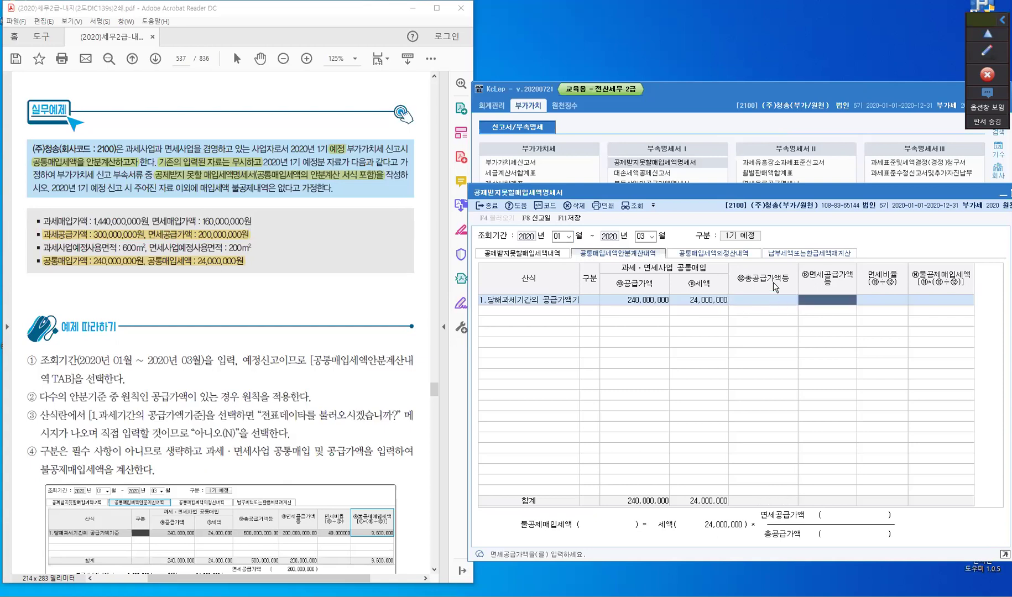
{"action": "key", "text": "Left"}
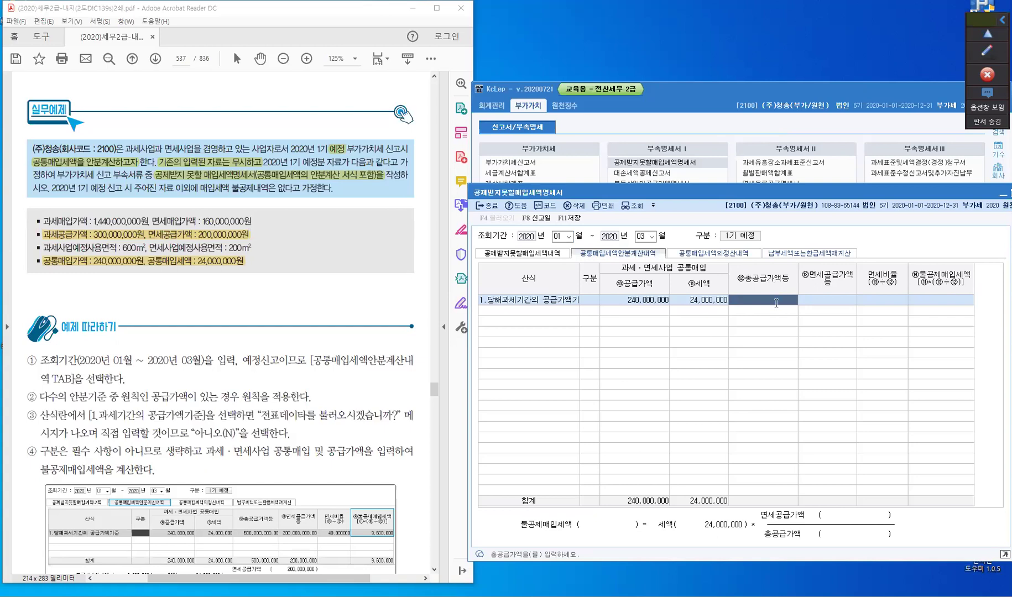
{"action": "type", "text": "50"}
{"action": "type", "text": "0,000,000"}
{"action": "key", "text": "Return"}
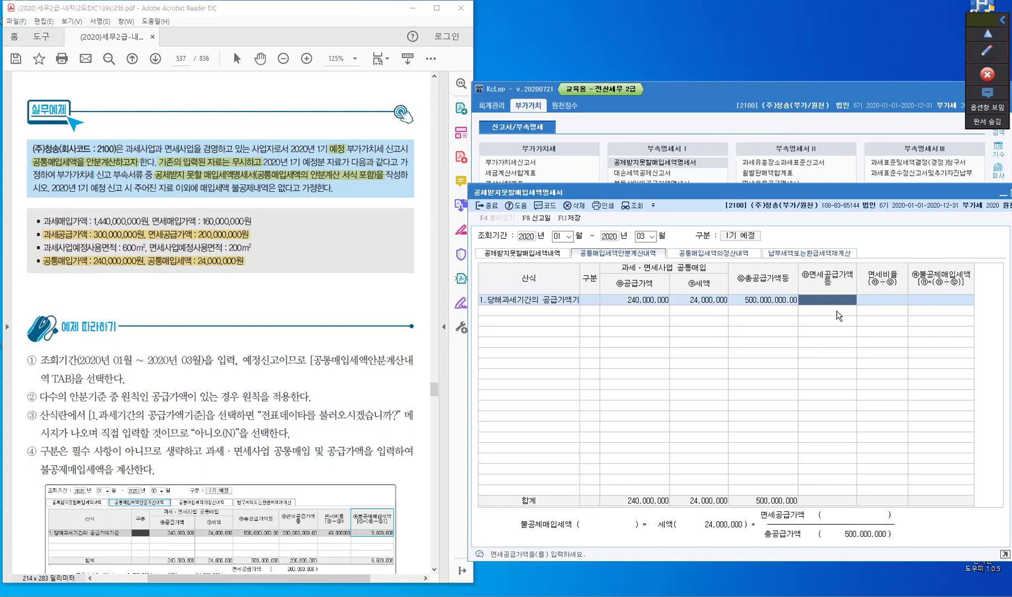
Set the exempt supply value (면세공급가액등) to 200,000,000, then save and close the non-deductible input tax statement
{"action": "type", "text": "200,000,000"}
{"action": "key", "text": "Return"}
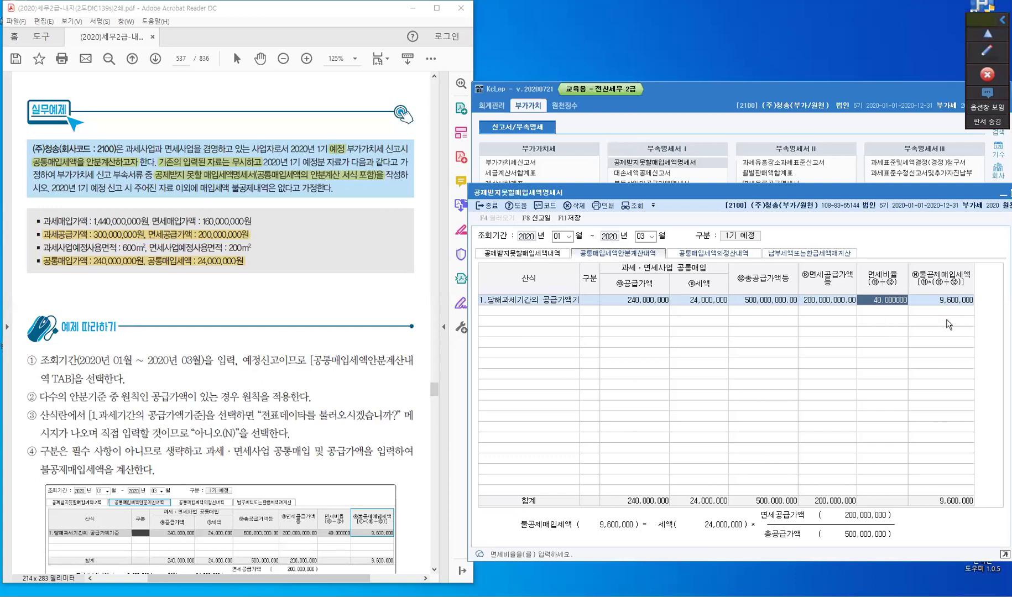
{"action": "key", "text": "Return"}
{"action": "key", "text": "Return"}
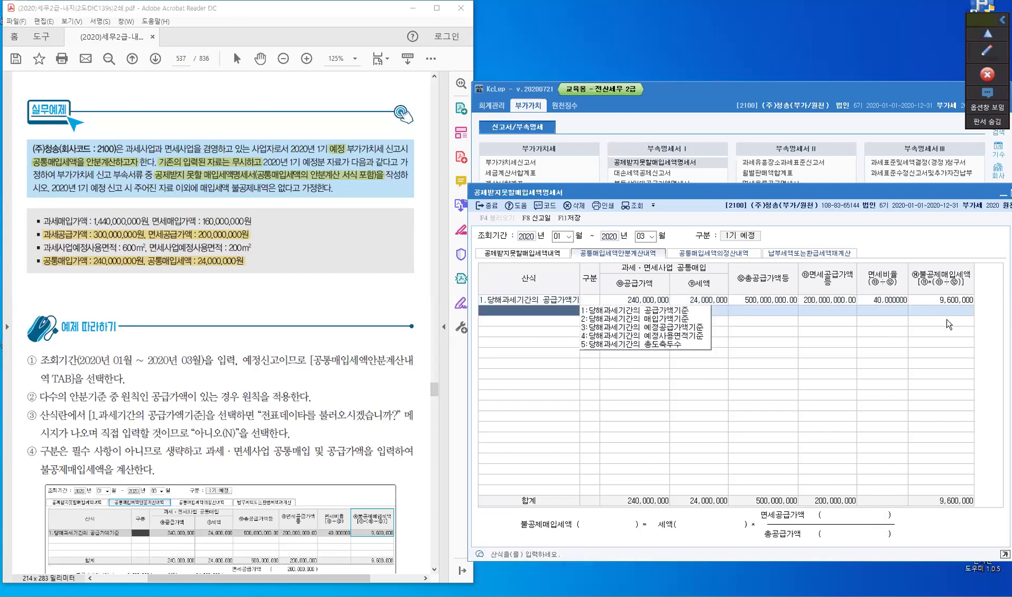
{"action": "left_click", "coordinate": [574, 220]}
{"action": "left_click", "coordinate": [490, 208]}
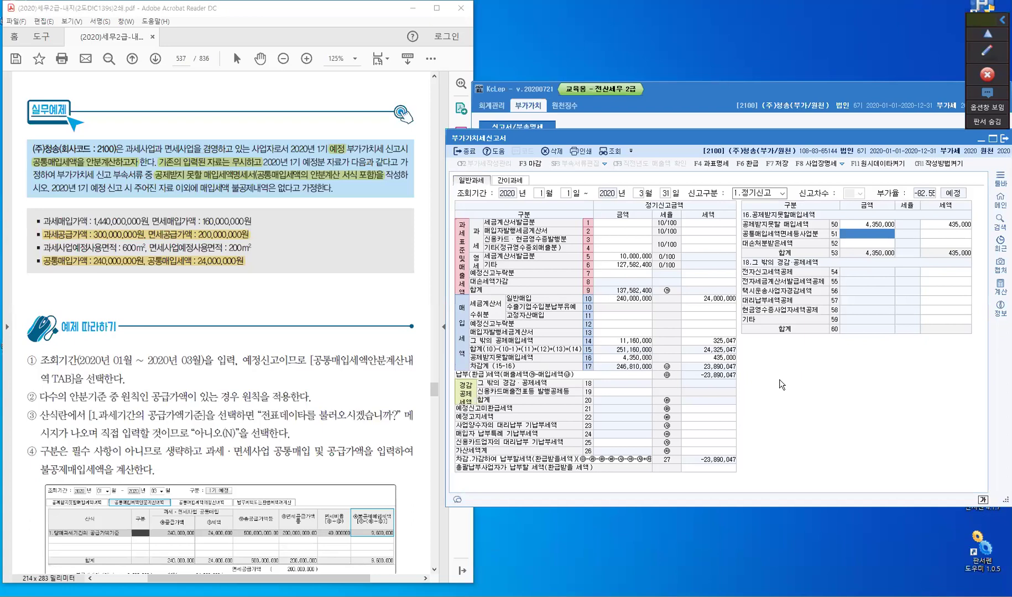
Reload the first-quarter 부가가치세신고서 without its saved data and check lines 50 and 51 of the non-deductible input tax
{"action": "left_click", "coordinate": [615, 151]}
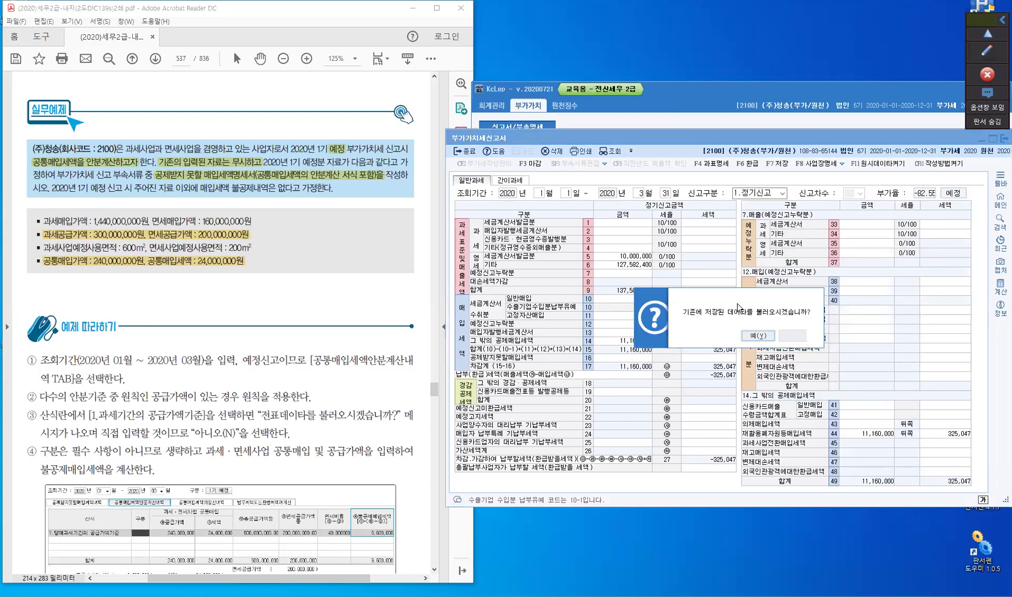
{"action": "left_click", "coordinate": [802, 335]}
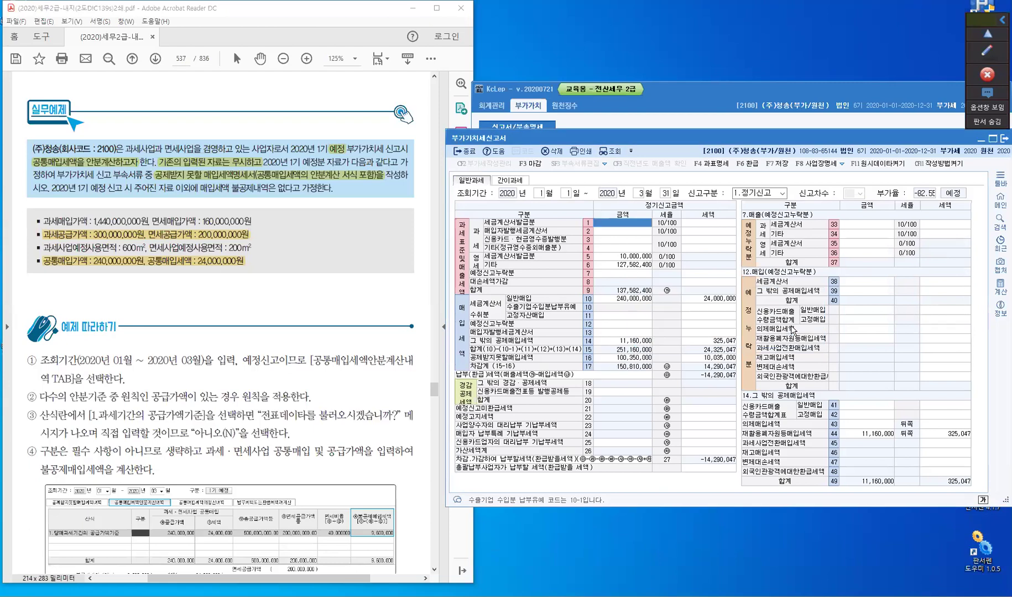
{"action": "left_click", "coordinate": [617, 360]}
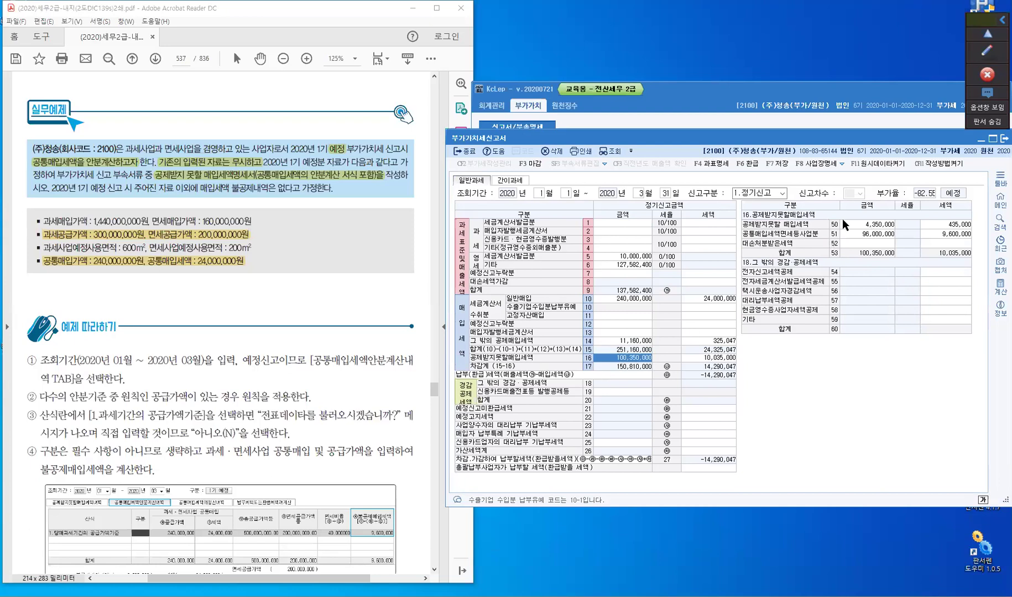
{"action": "left_click", "coordinate": [854, 228]}
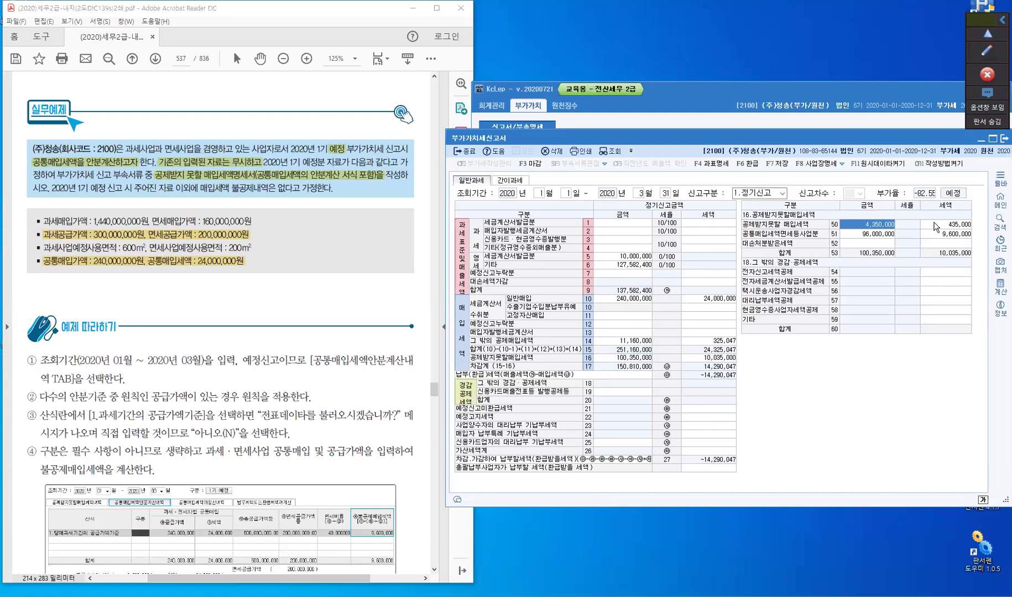
{"action": "left_click", "coordinate": [935, 225]}
{"action": "left_click", "coordinate": [856, 233]}
{"action": "left_click", "coordinate": [868, 236]}
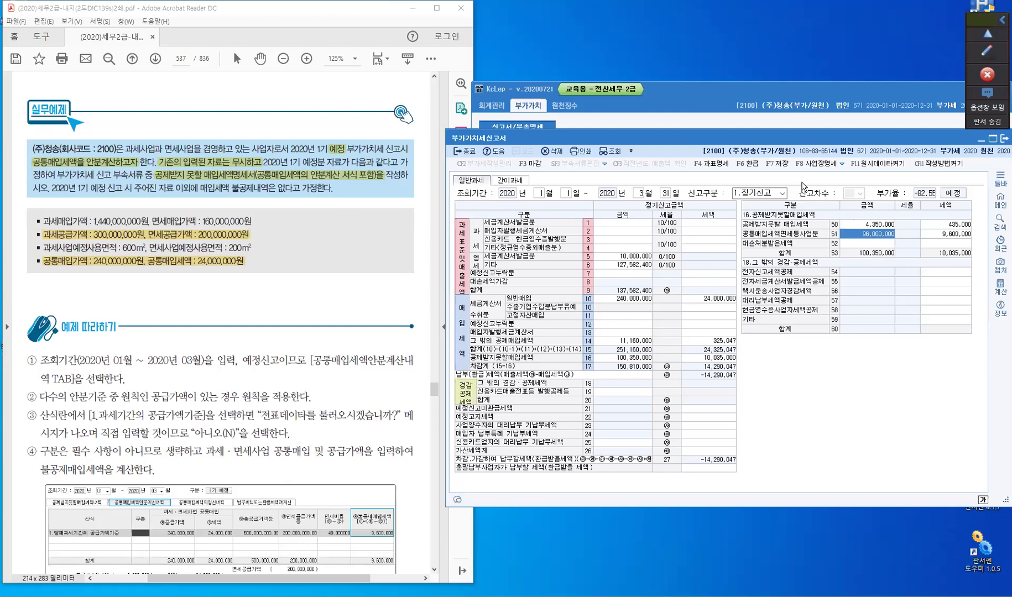
Save the VAT return and close it
{"action": "left_click", "coordinate": [777, 163]}
{"action": "left_click", "coordinate": [756, 336]}
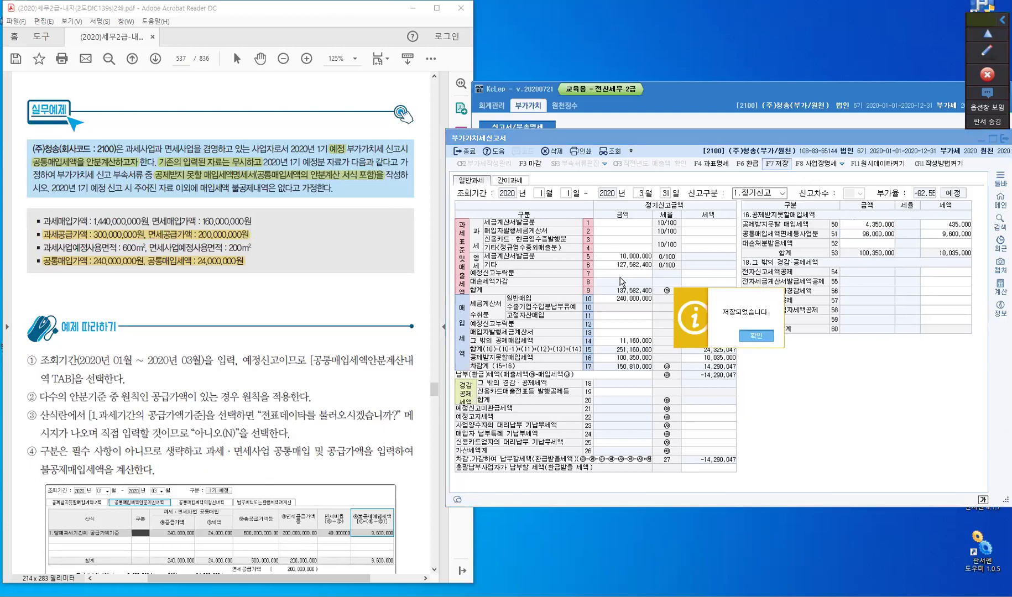
{"action": "left_click", "coordinate": [469, 151]}
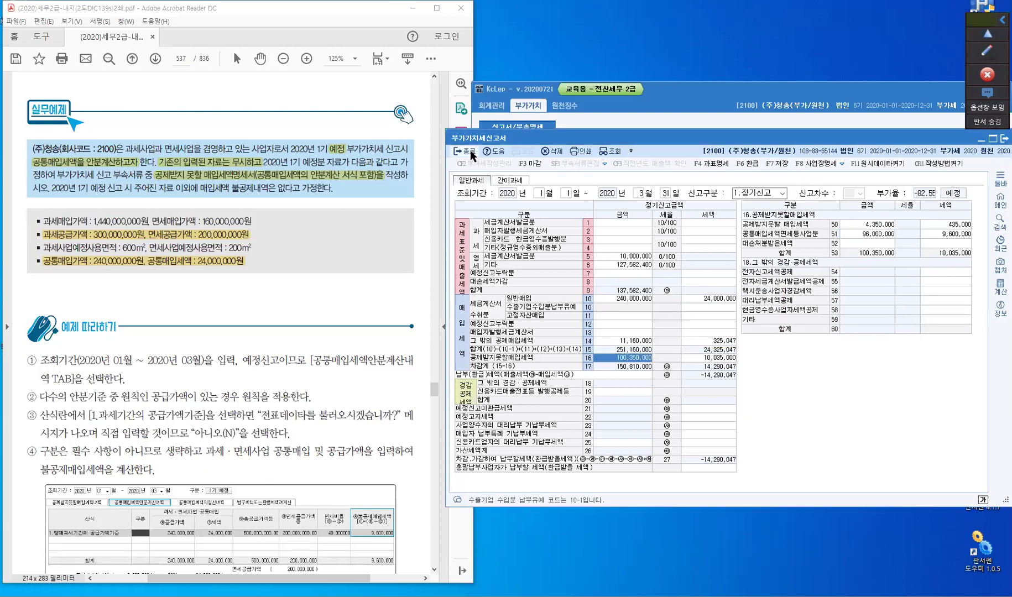
{"action": "left_click", "coordinate": [470, 151]}
{"action": "left_click", "coordinate": [467, 148]}
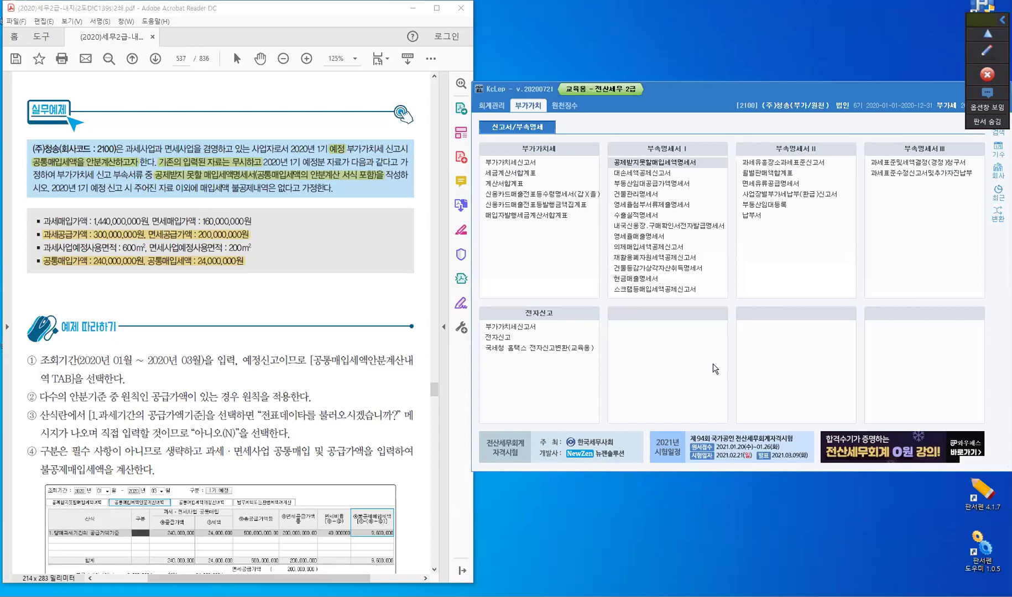
Go to page 543 of the textbook PDF and read problem [2] on (주)대흥's sales and purchases
{"action": "left_click", "coordinate": [177, 57]}
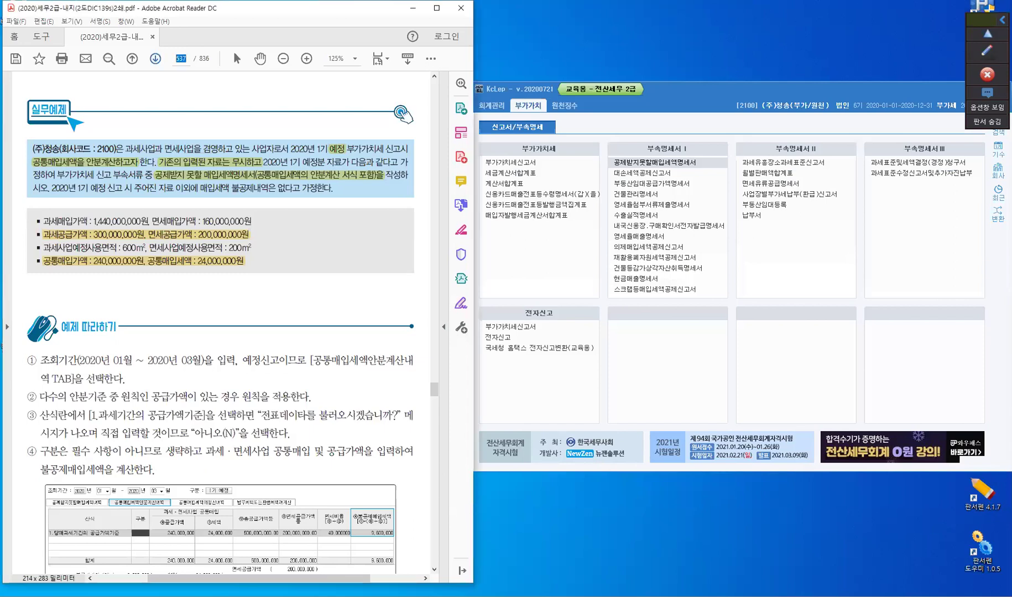
{"action": "type", "text": "543"}
{"action": "key", "text": "Return"}
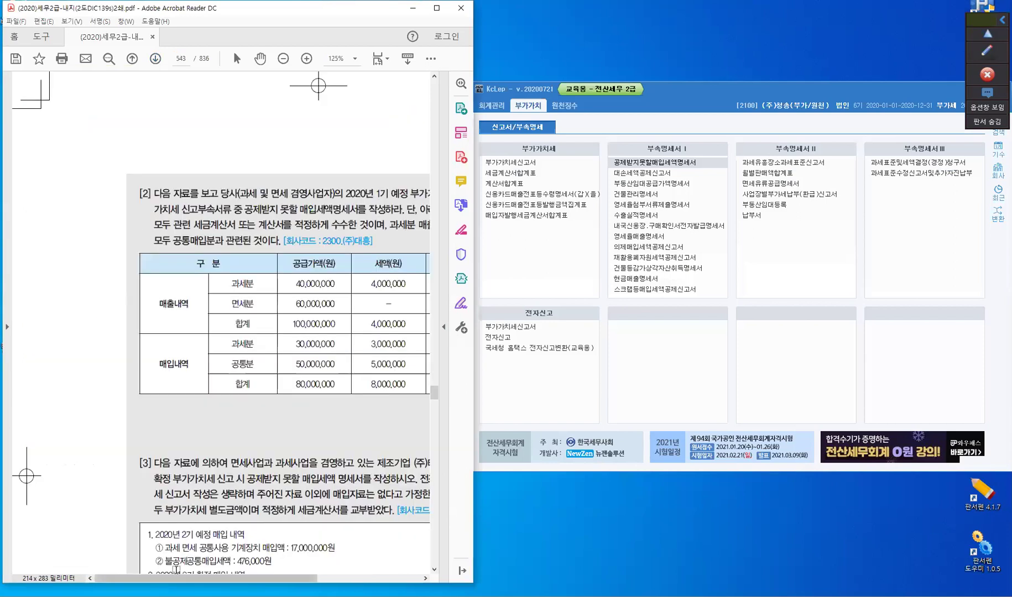
{"action": "scroll", "coordinate": [205, 581], "scroll_direction": "right", "scroll_amount": 2}
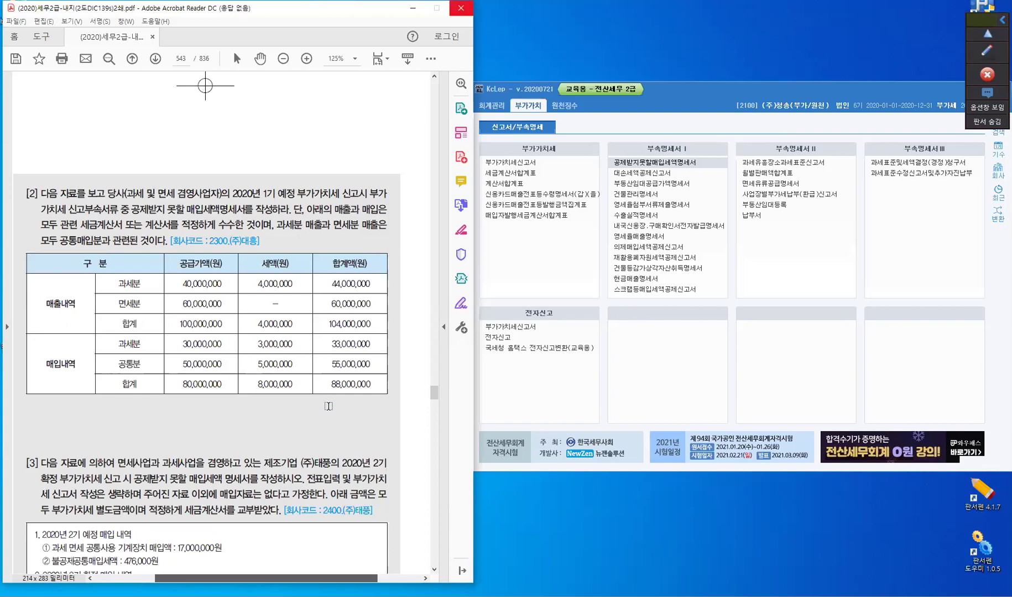
{"action": "scroll", "coordinate": [314, 390], "scroll_direction": "down", "scroll_amount": 3}
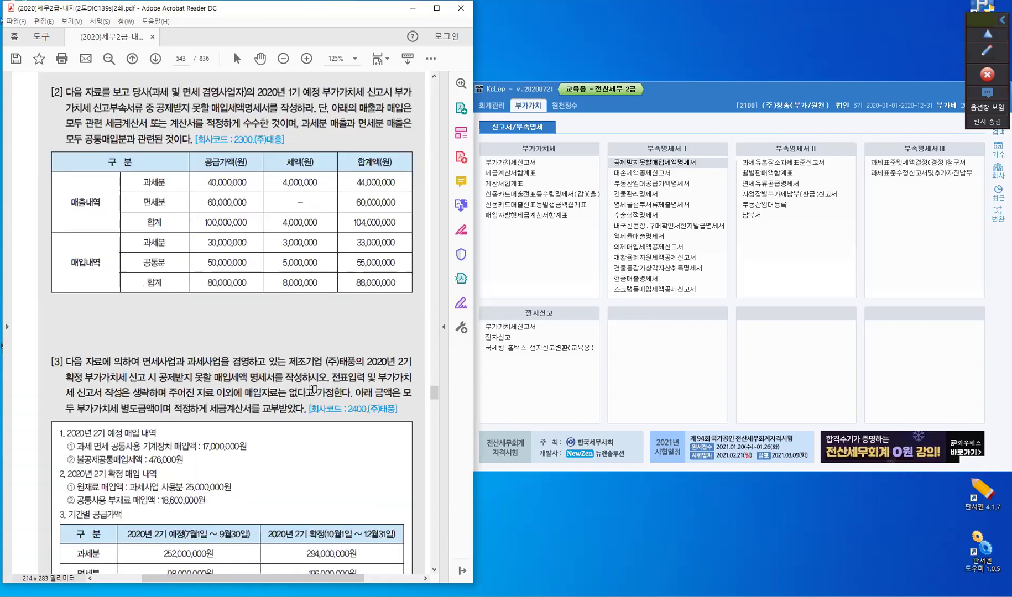
{"action": "scroll", "coordinate": [313, 390], "scroll_direction": "up", "scroll_amount": 1}
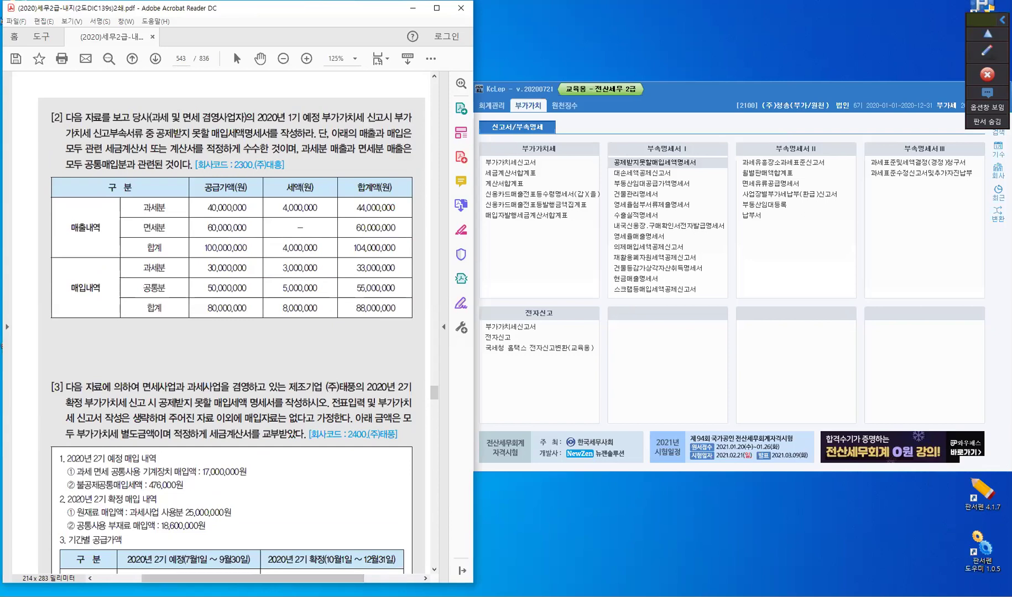
Switch the working company to 2300 (주)대흥 and close the open menus
{"action": "left_click", "coordinate": [995, 170]}
{"action": "type", "text": "2"}
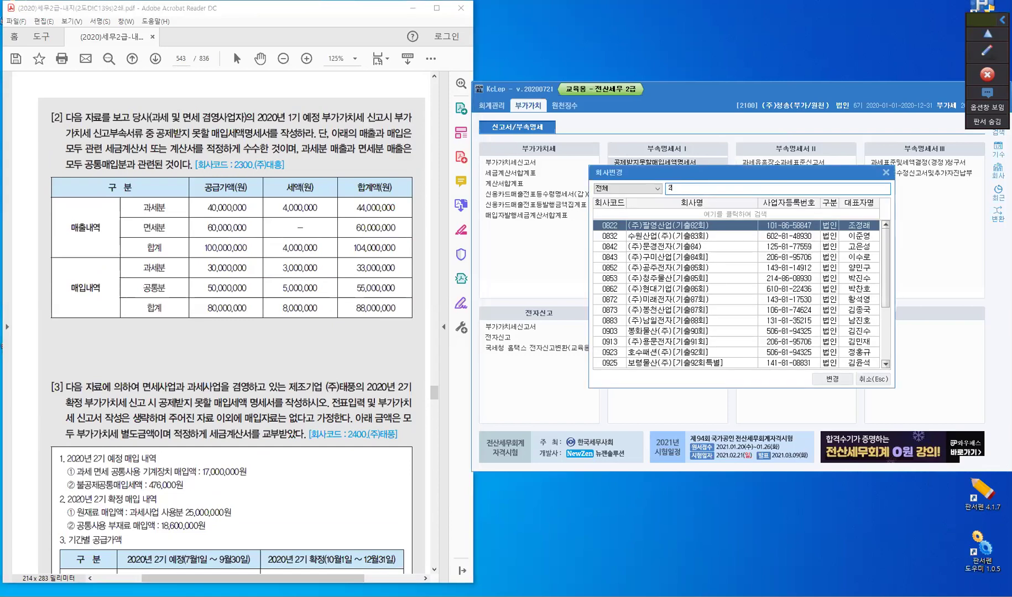
{"action": "type", "text": "30"}
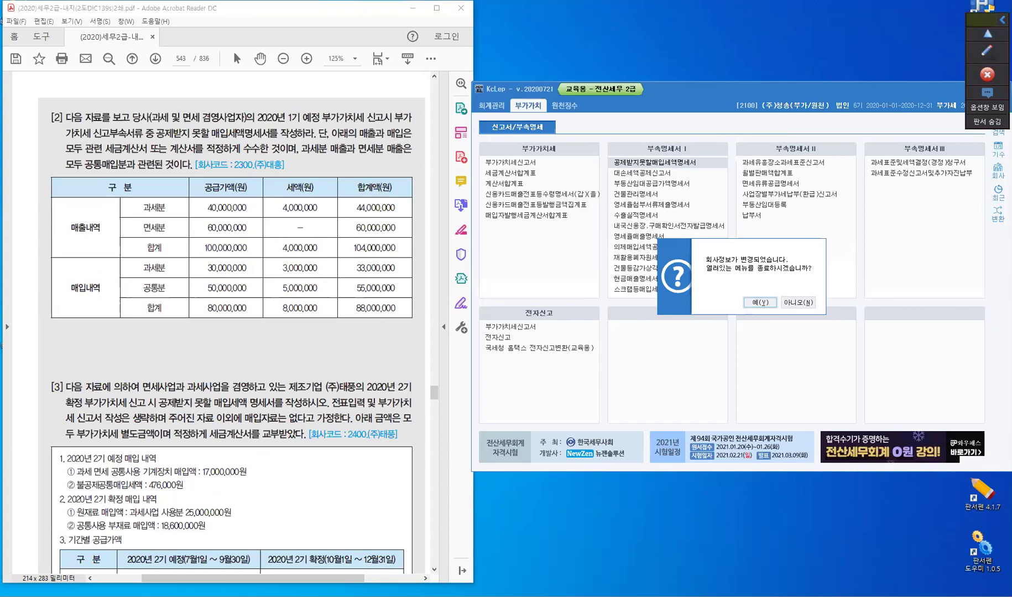
{"action": "left_click", "coordinate": [760, 303]}
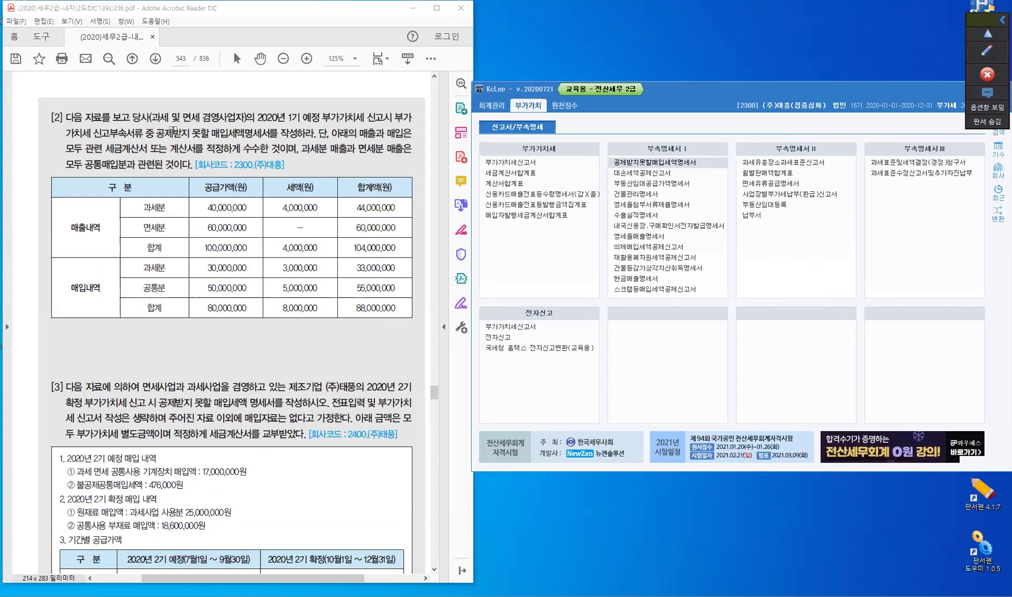
Highlight the phrase "공제받지 못할 매입세액명세서를" in problem [2] of the PDF
{"action": "left_click_drag", "start_coordinate": [156, 132], "coordinate": [265, 133]}
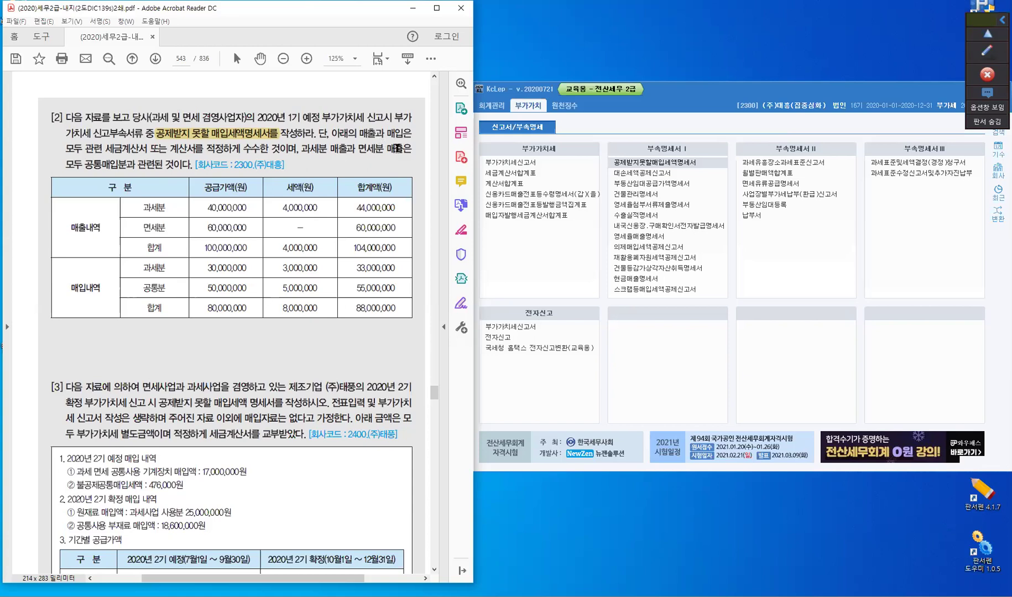
Highlight "공통매입분과" and "예정" in the text of problem [2] of the PDF
{"action": "left_click", "coordinate": [84, 167]}
{"action": "left_click_drag", "start_coordinate": [126, 172], "coordinate": [138, 167]}
{"action": "double_click", "coordinate": [323, 118]}
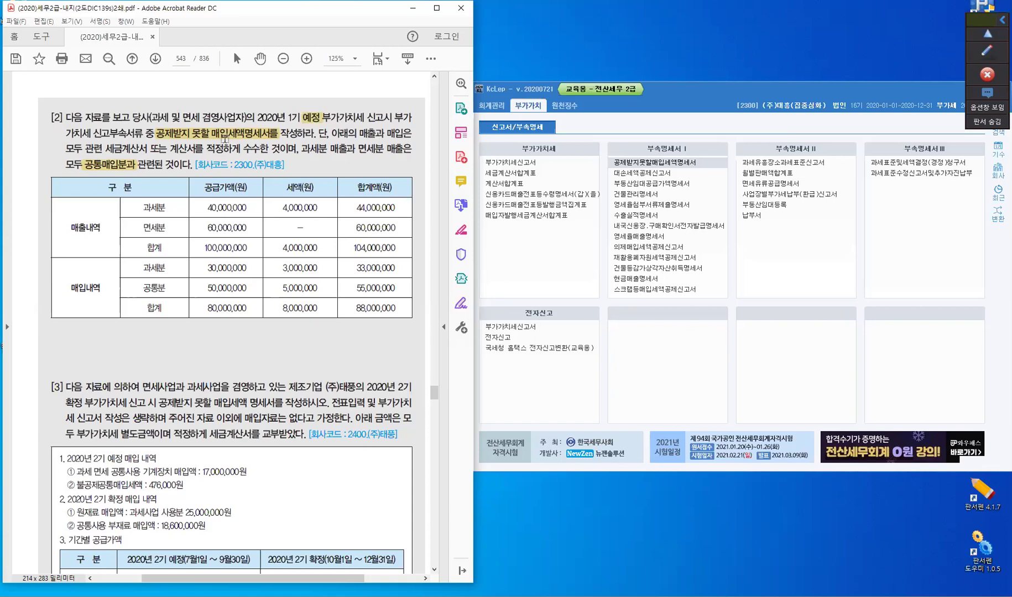
Highlight 공급가액, 공통분, 50,000,000, 5,000,000, 100,000,000 and the exempt sales amount 60,000,000 in problem [2]'s table
{"action": "left_click_drag", "start_coordinate": [204, 189], "coordinate": [236, 190]}
{"action": "double_click", "coordinate": [165, 289]}
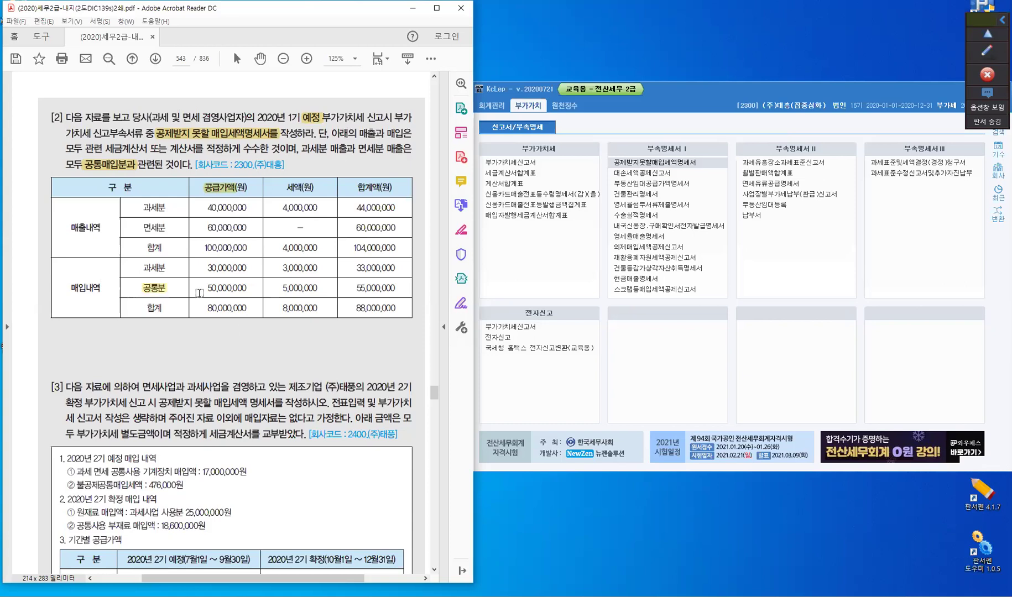
{"action": "left_click_drag", "start_coordinate": [203, 288], "coordinate": [319, 288]}
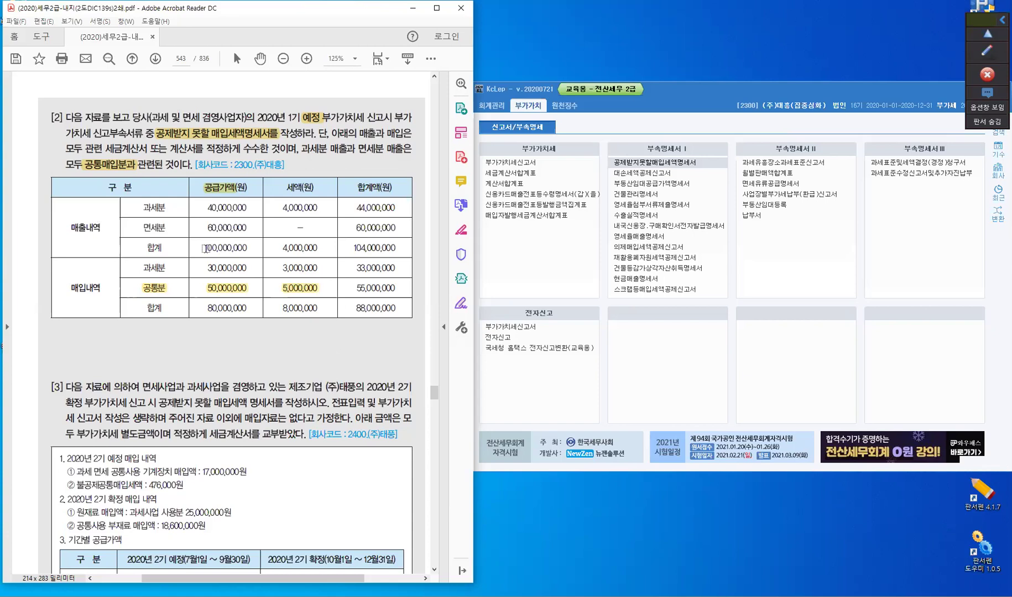
{"action": "left_click_drag", "start_coordinate": [237, 247], "coordinate": [246, 247]}
{"action": "double_click", "coordinate": [247, 227]}
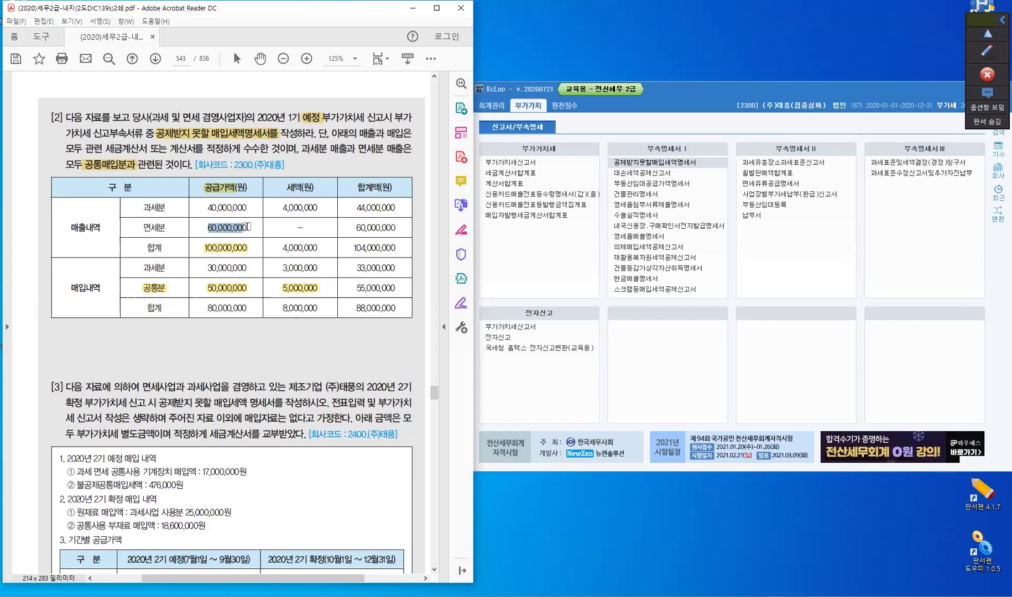
{"action": "left_click", "coordinate": [238, 295]}
Open (주)대흥's 공제받지못할매입세액명세서 in KcLep for the period January to March 2020
{"action": "left_click", "coordinate": [680, 162]}
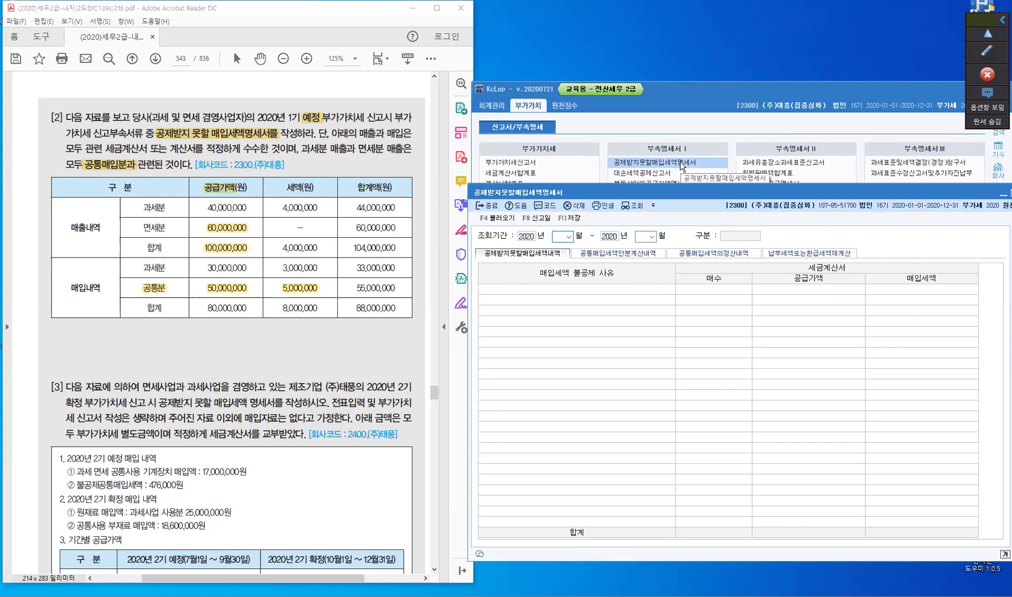
{"action": "type", "text": "1"}
{"action": "key", "text": "Return"}
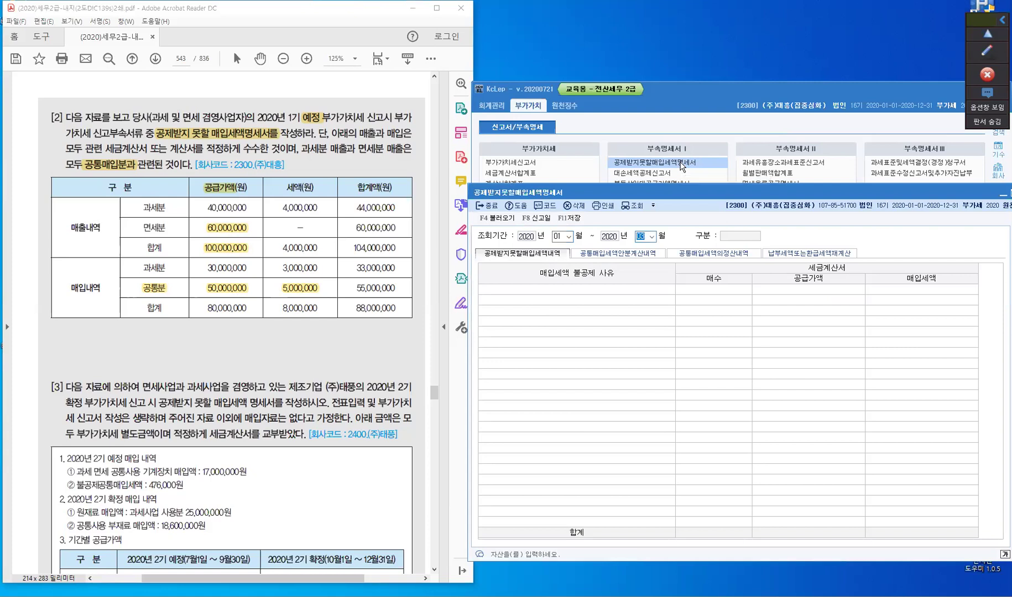
{"action": "key", "text": "Return"}
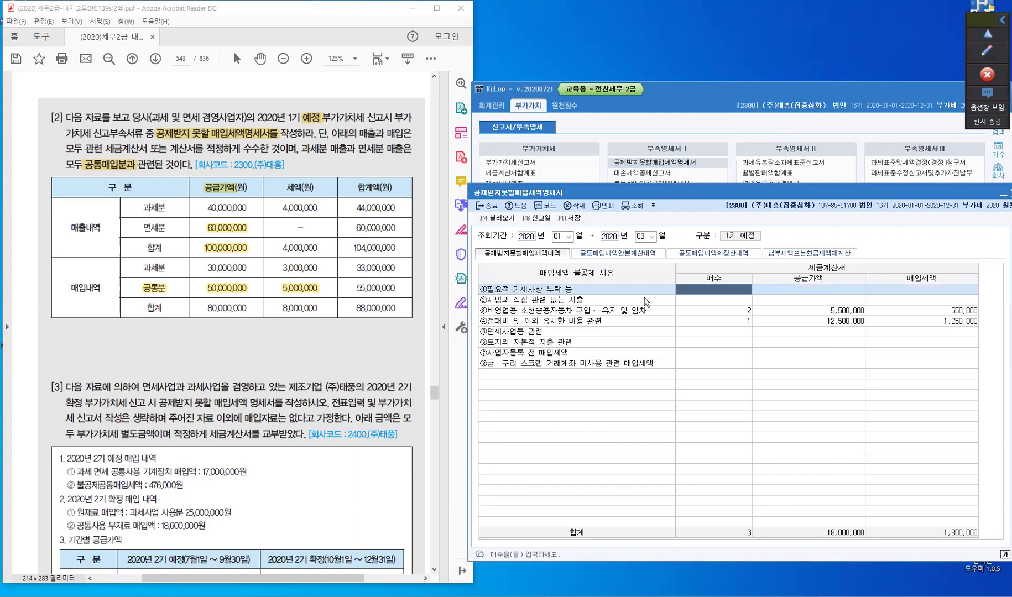
In 공통매입세액안분계산내역, choose formula 1 당해과세기간의 공급가액기준, decline loading voucher data, and narrow the 구분 column
{"action": "left_click", "coordinate": [643, 258]}
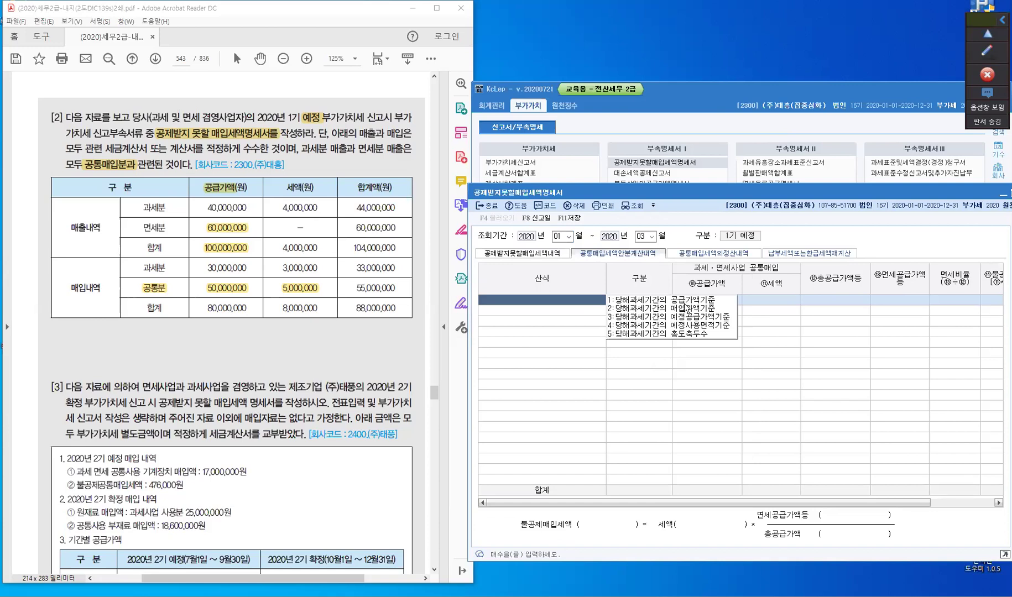
{"action": "key", "text": "1"}
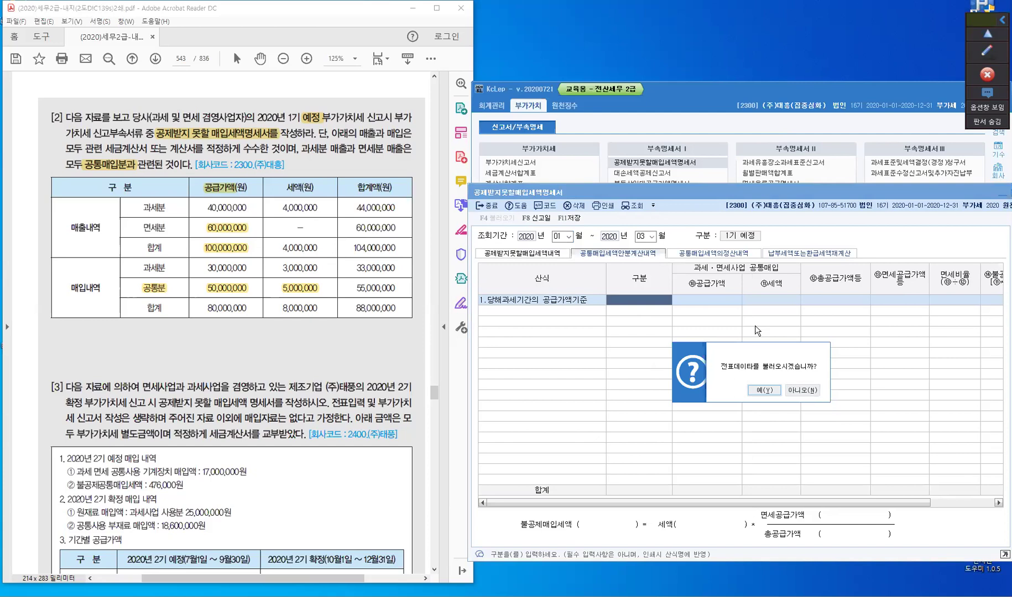
{"action": "key", "text": "Tab"}
{"action": "key", "text": "Return"}
{"action": "left_click_drag", "start_coordinate": [643, 277], "coordinate": [627, 278]}
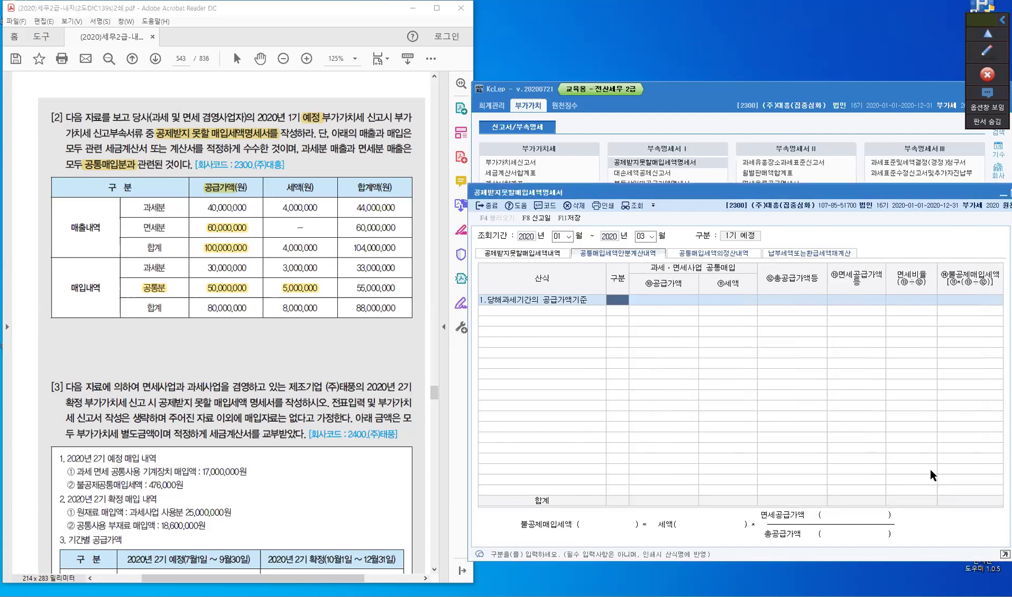
Enter 50,000,000 as the common purchase 공급가액 and accept 5,000,000 as its 세액
{"action": "left_click", "coordinate": [644, 300]}
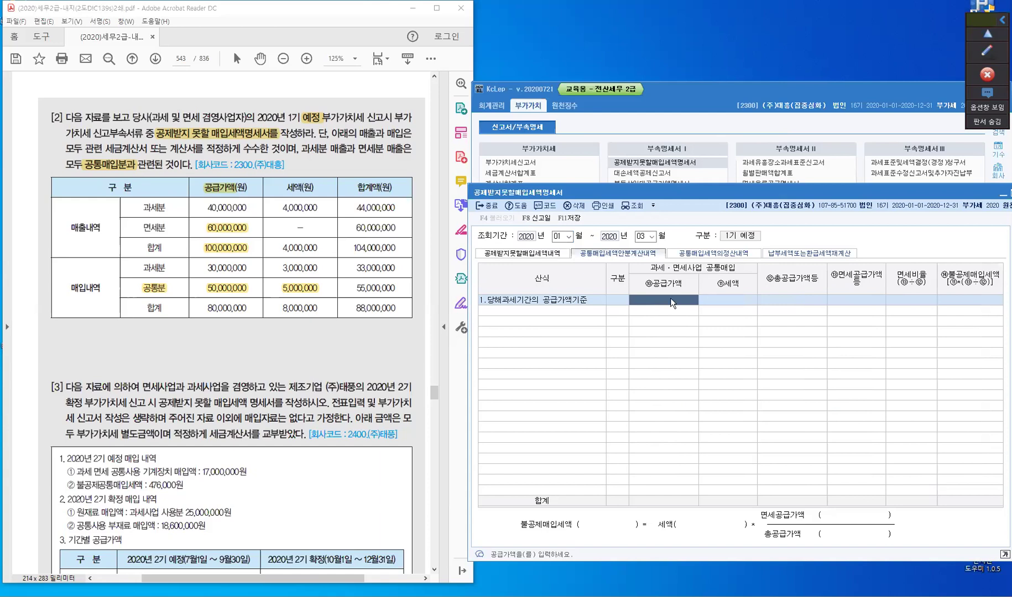
{"action": "type", "text": "50,000,000"}
{"action": "key", "text": "Return"}
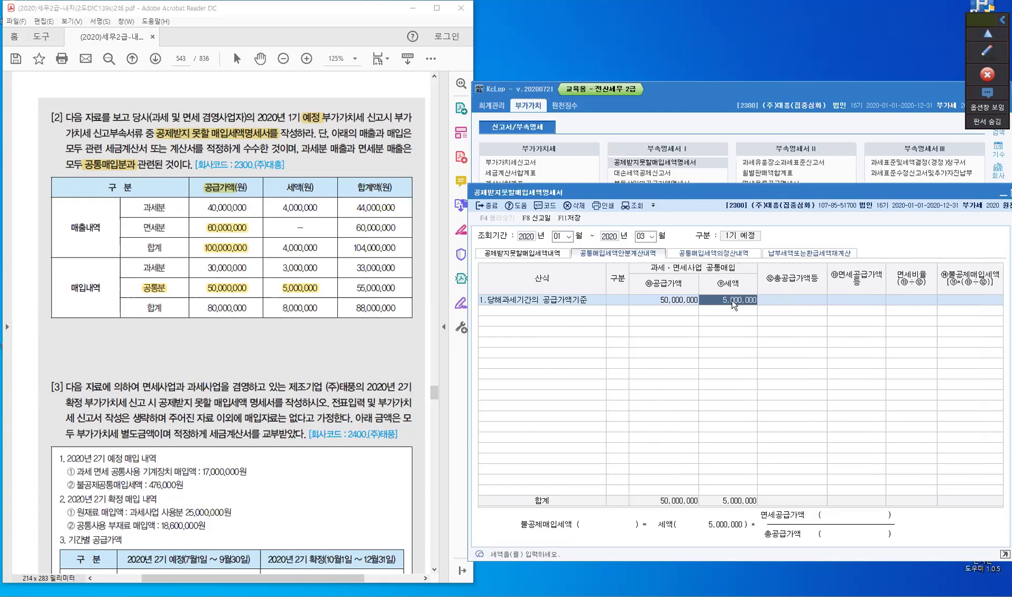
{"action": "key", "text": "Return"}
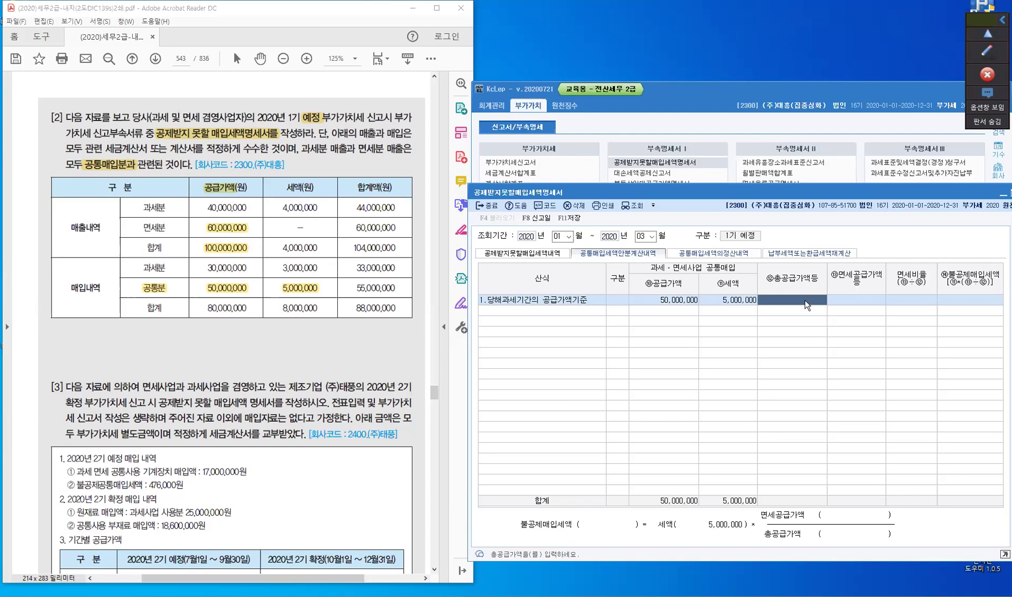
Set 총공급가액등 to 100,000,000 and 면세공급가액등 to 60,000,000, and complete the apportionment row
{"action": "type", "text": "10"}
{"action": "type", "text": "0,000,000"}
{"action": "key", "text": "Return"}
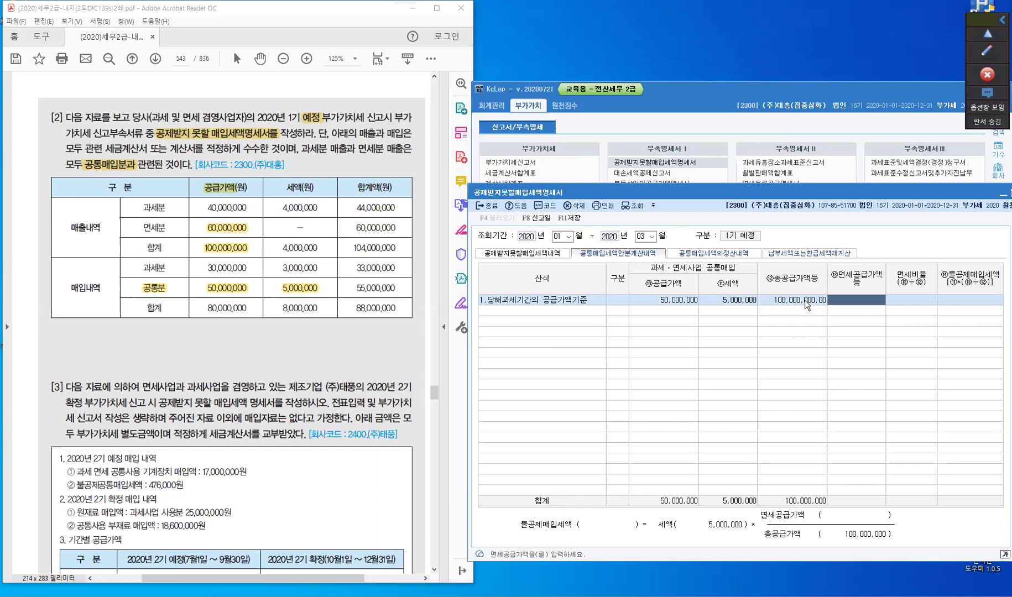
{"action": "type", "text": "60,000,000"}
{"action": "key", "text": "Return"}
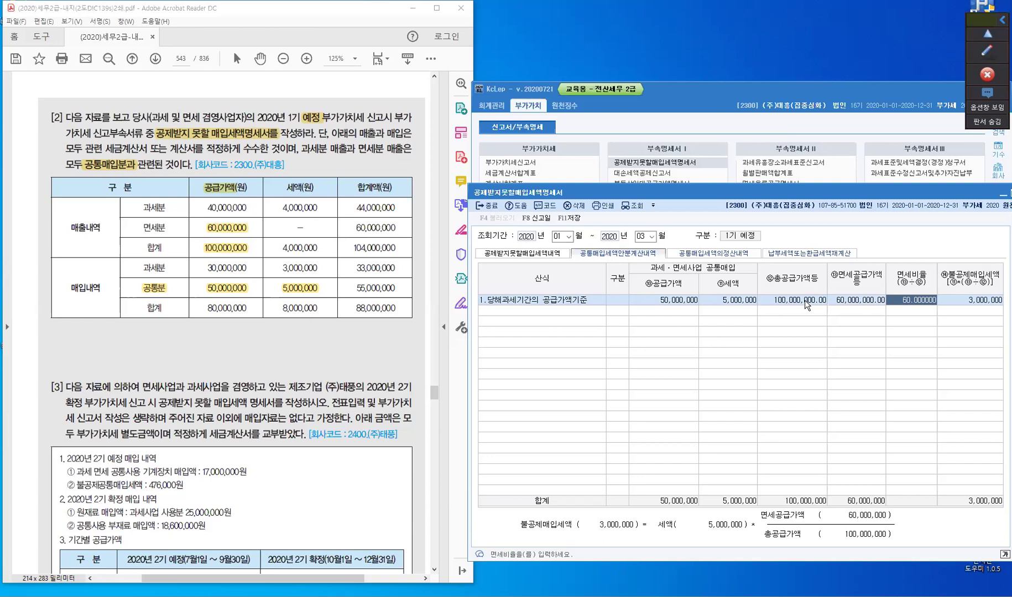
{"action": "key", "text": "Return"}
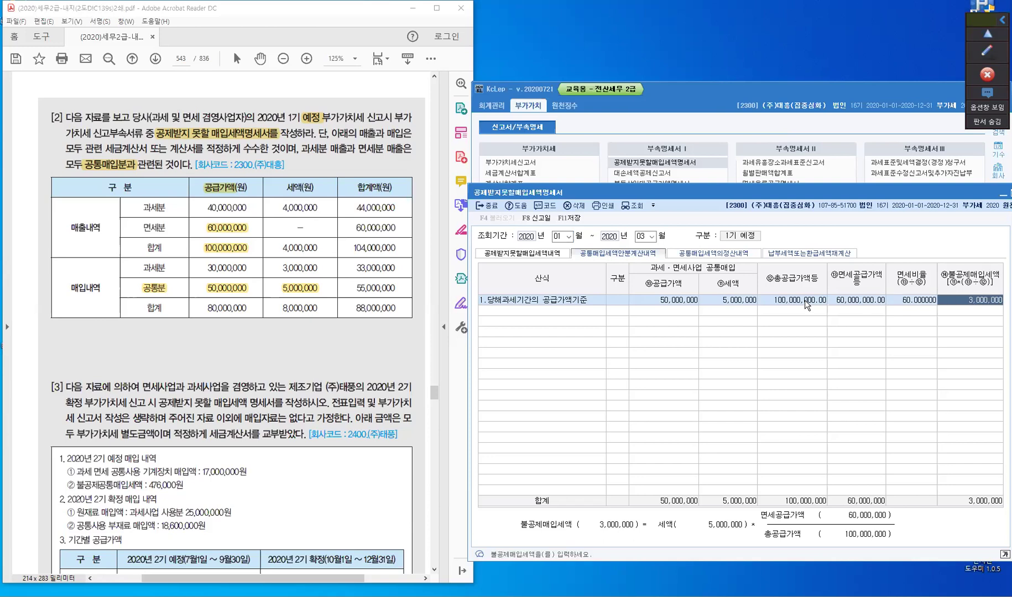
{"action": "key", "text": "Return"}
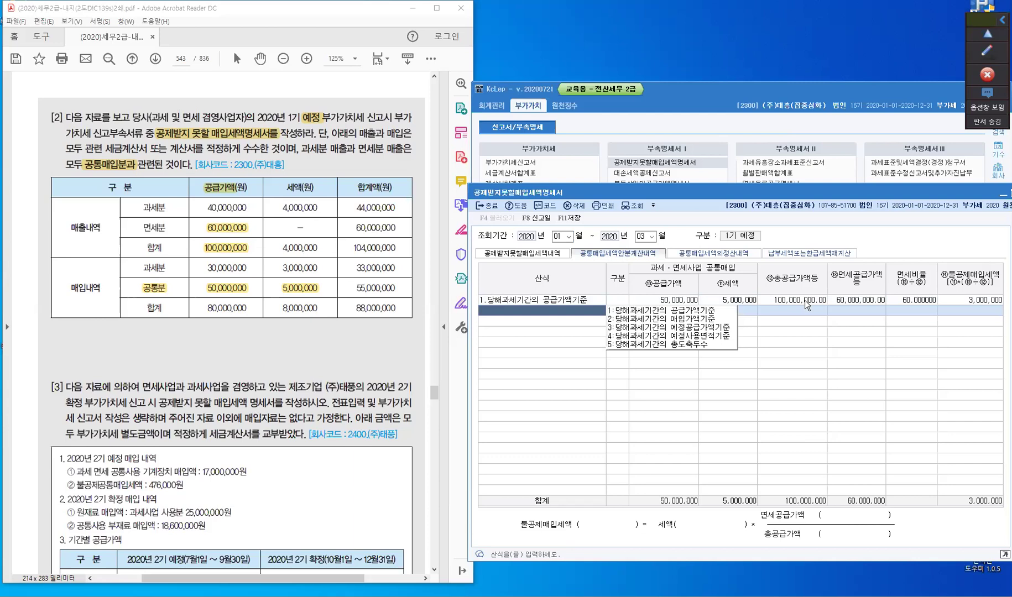
Save the non-deductible input tax statement and close it
{"action": "left_click", "coordinate": [578, 220]}
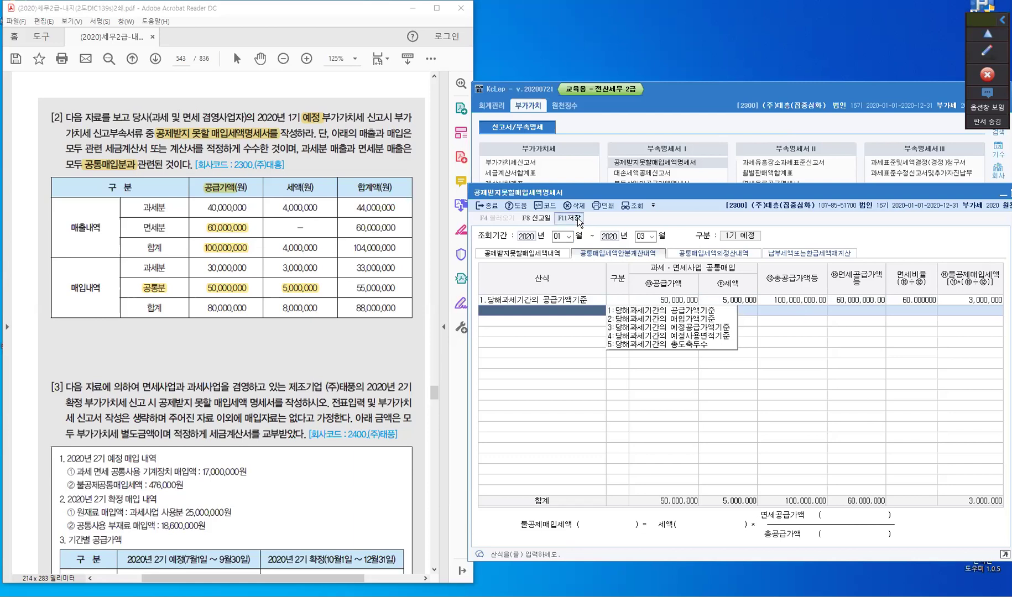
{"action": "left_click", "coordinate": [490, 208]}
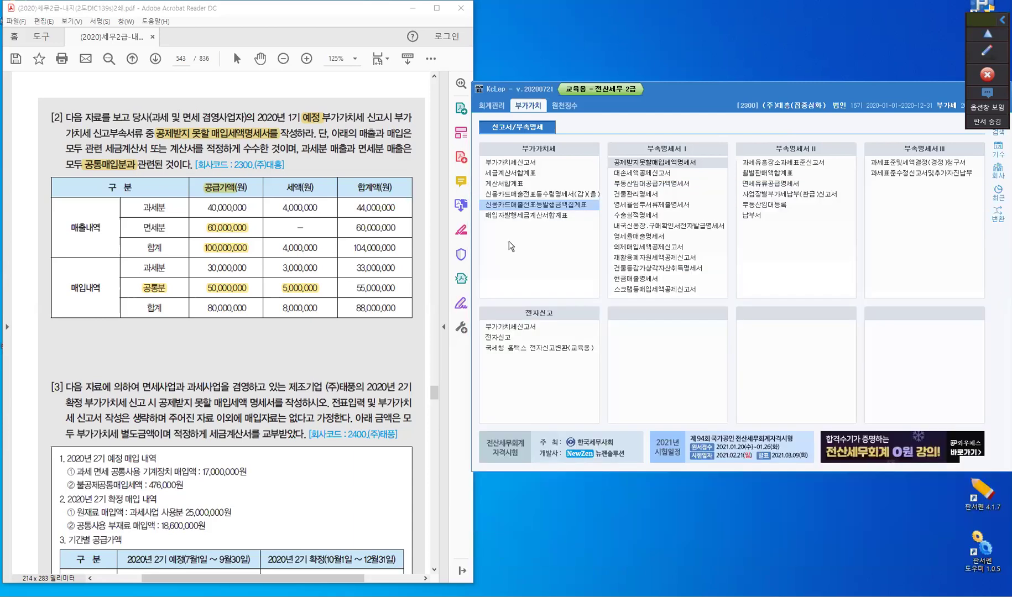